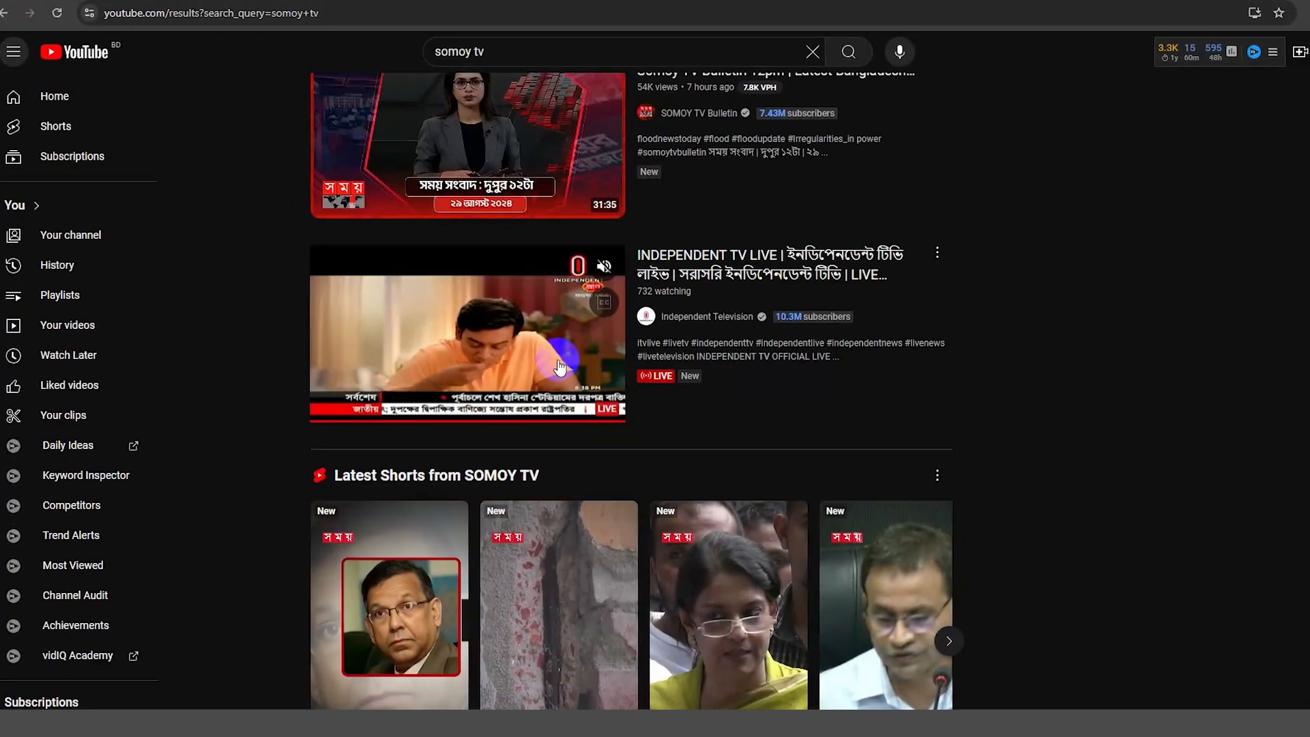
- Import hill view (2).mp4 and Breaking-News-Shape.png from the New folder into the Project panel
scroll(477, 382, up, 1)
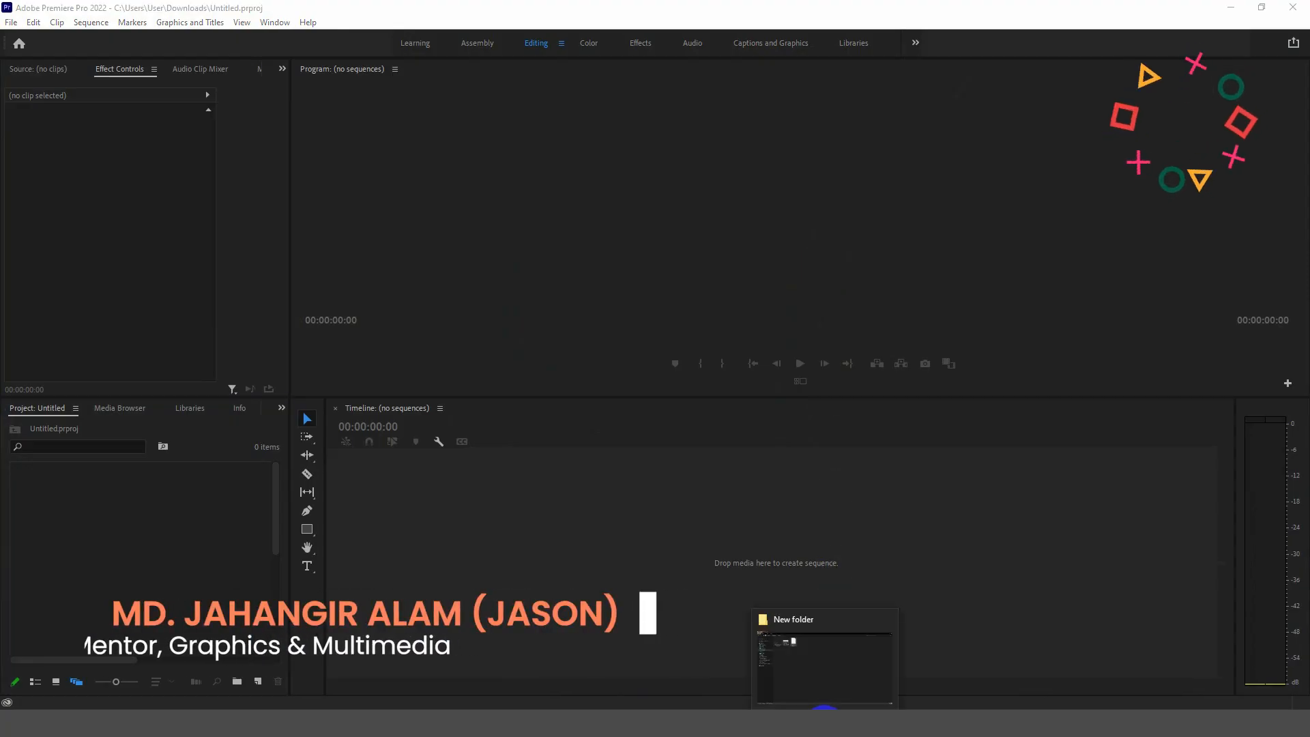
click(825, 696)
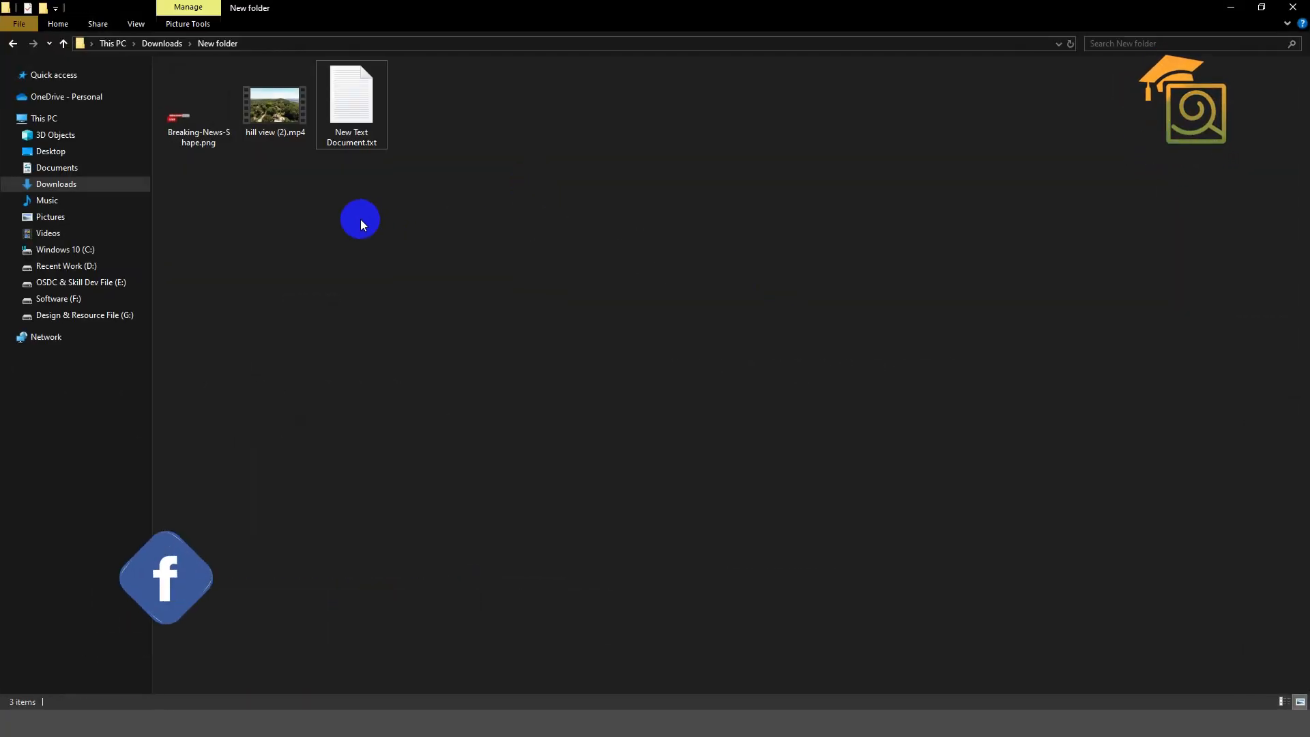
click(280, 111)
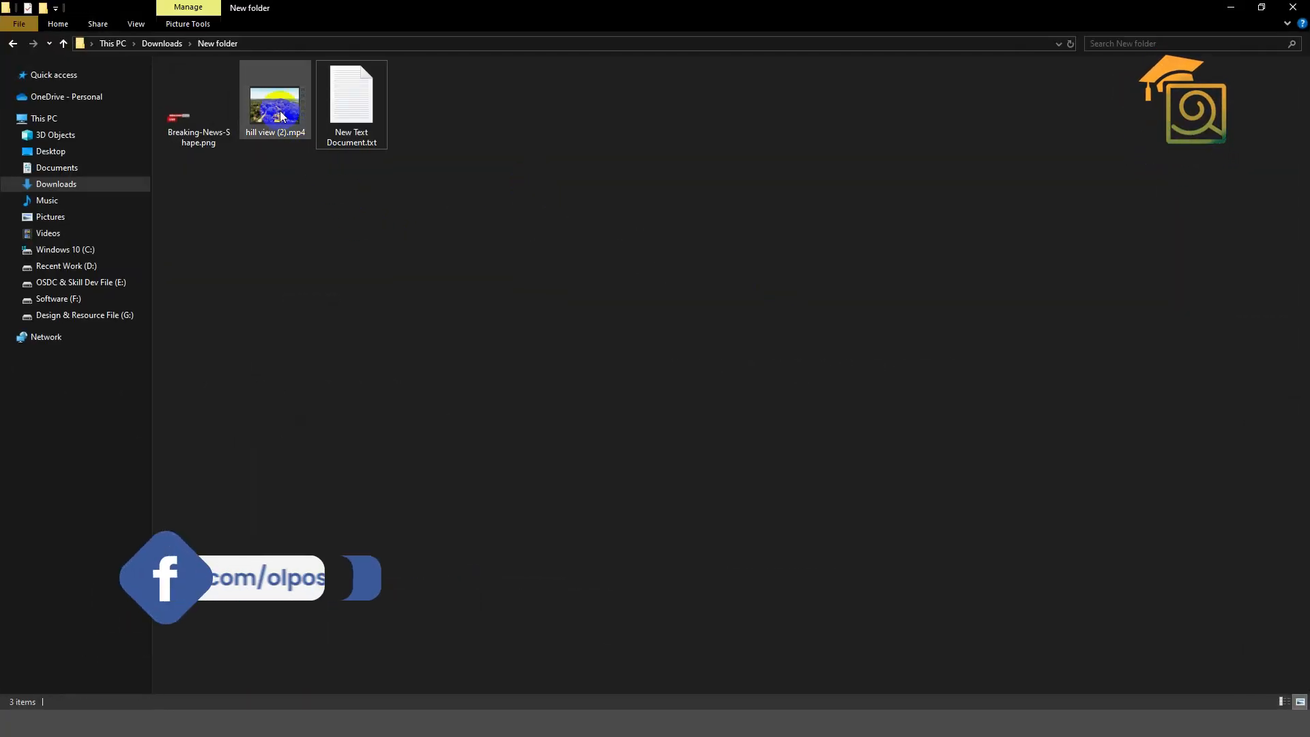
ctrl+click(208, 129)
drag(211, 137, 134, 575)
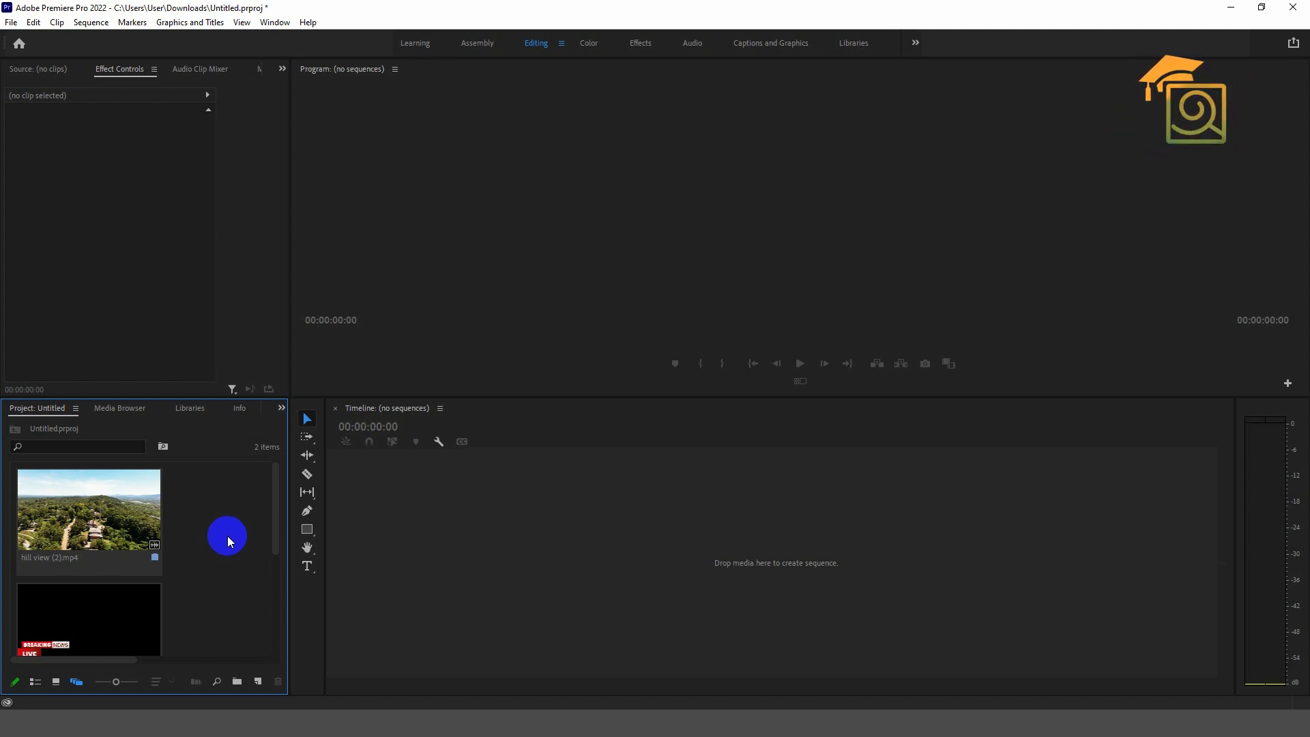
scroll(111, 547, down, 1)
- Create a sequence by dropping the hill view (2).mp4 clip onto the empty Timeline
click(111, 585)
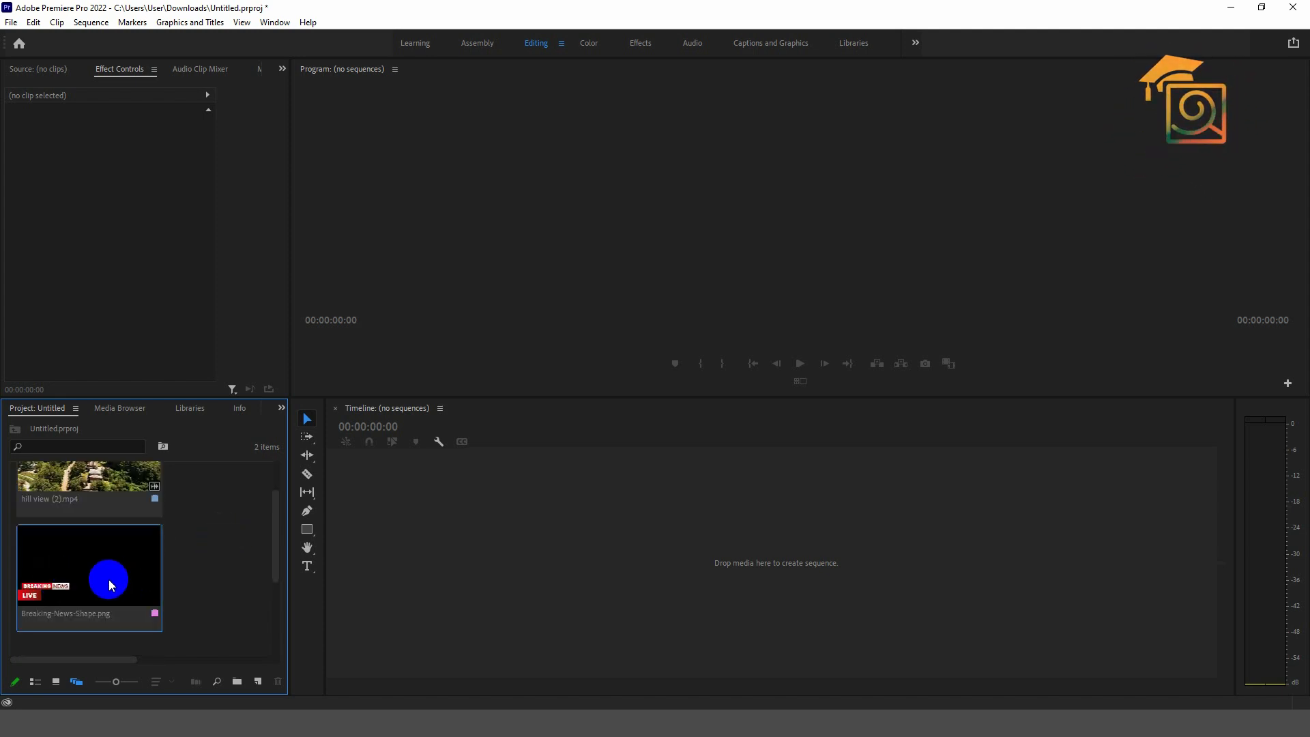
scroll(222, 546, up, 1)
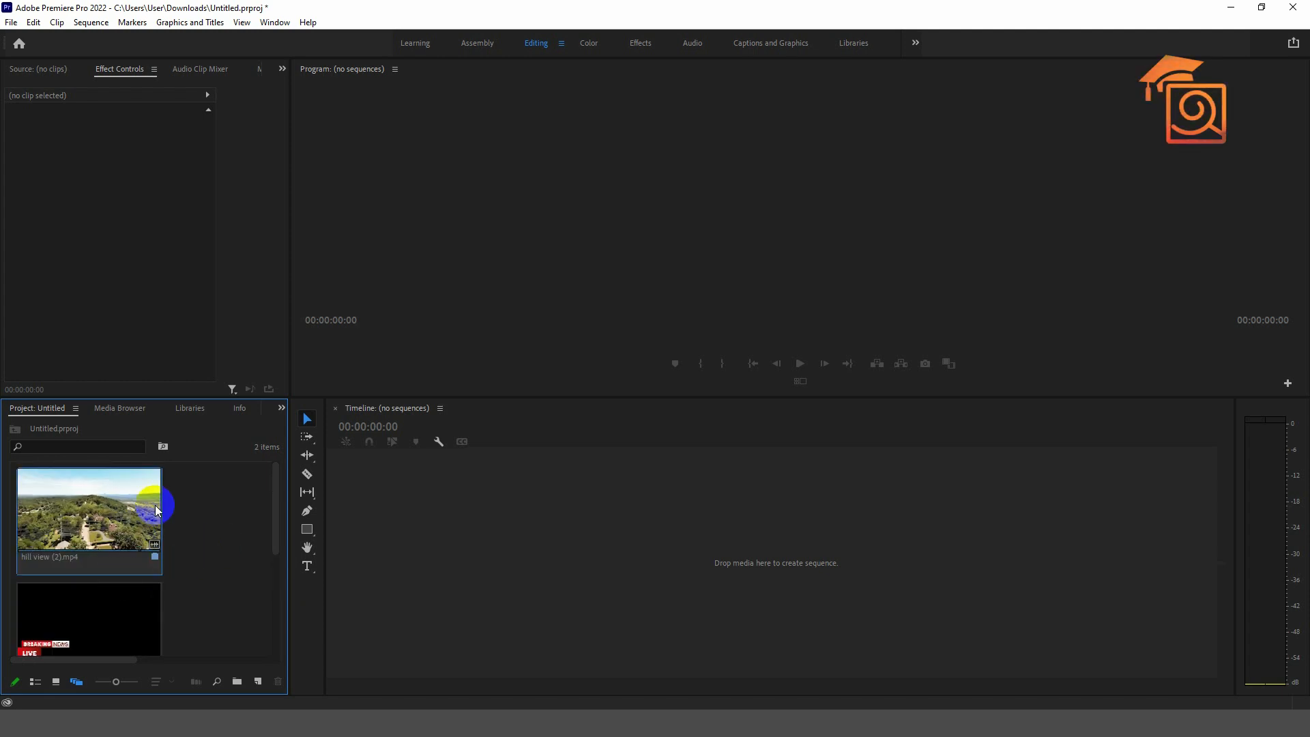
drag(58, 515, 392, 544)
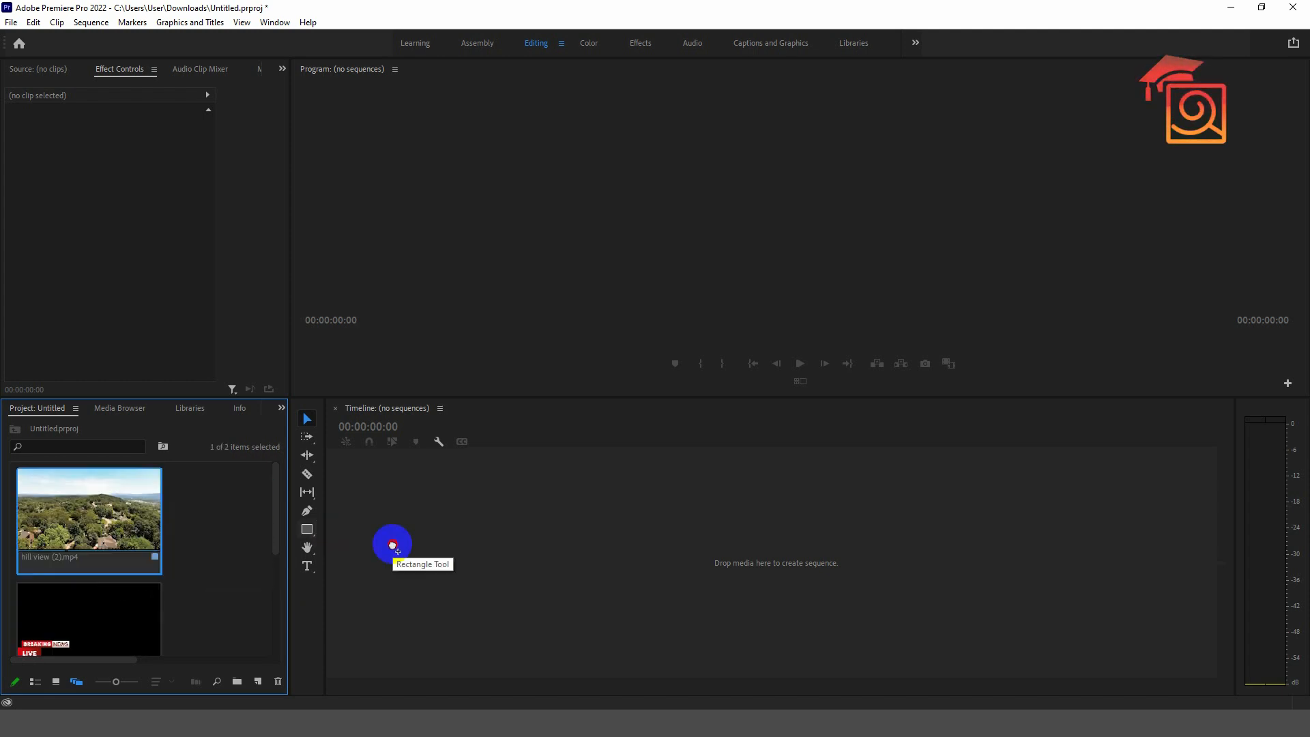
drag(393, 546, 393, 546)
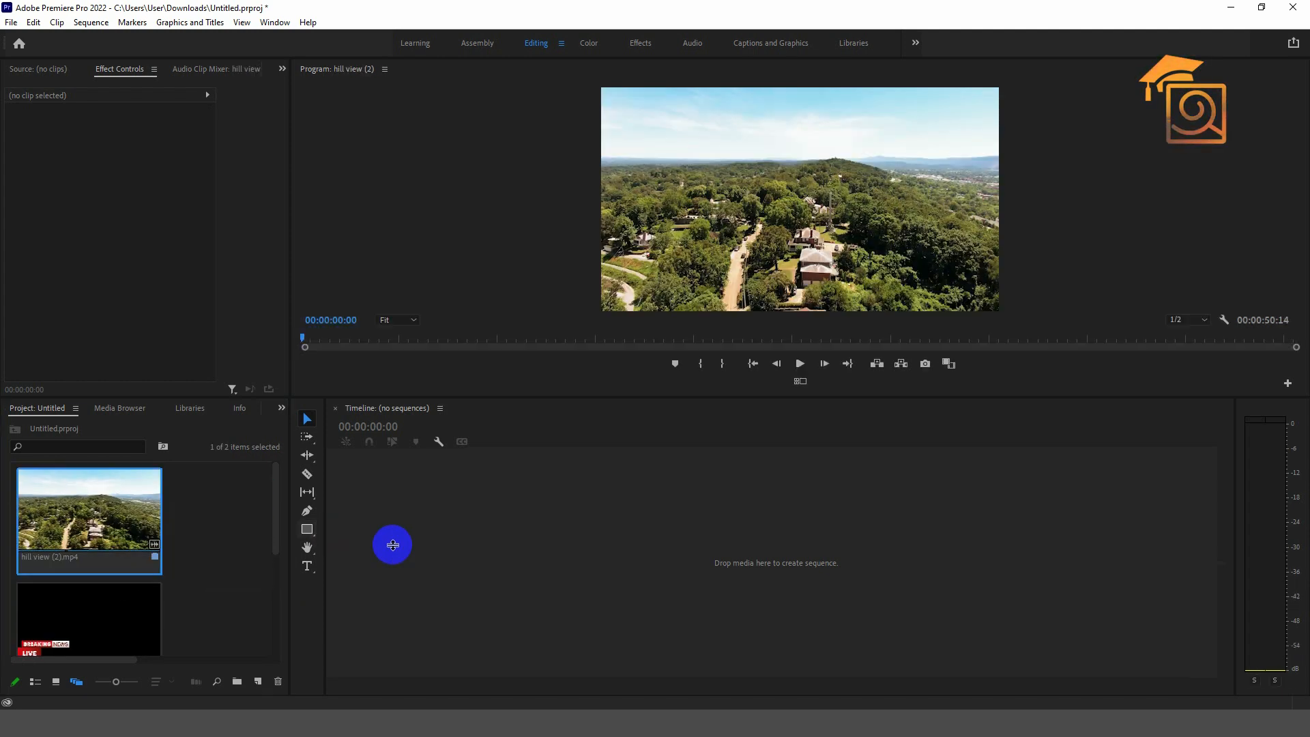
drag(751, 398, 751, 432)
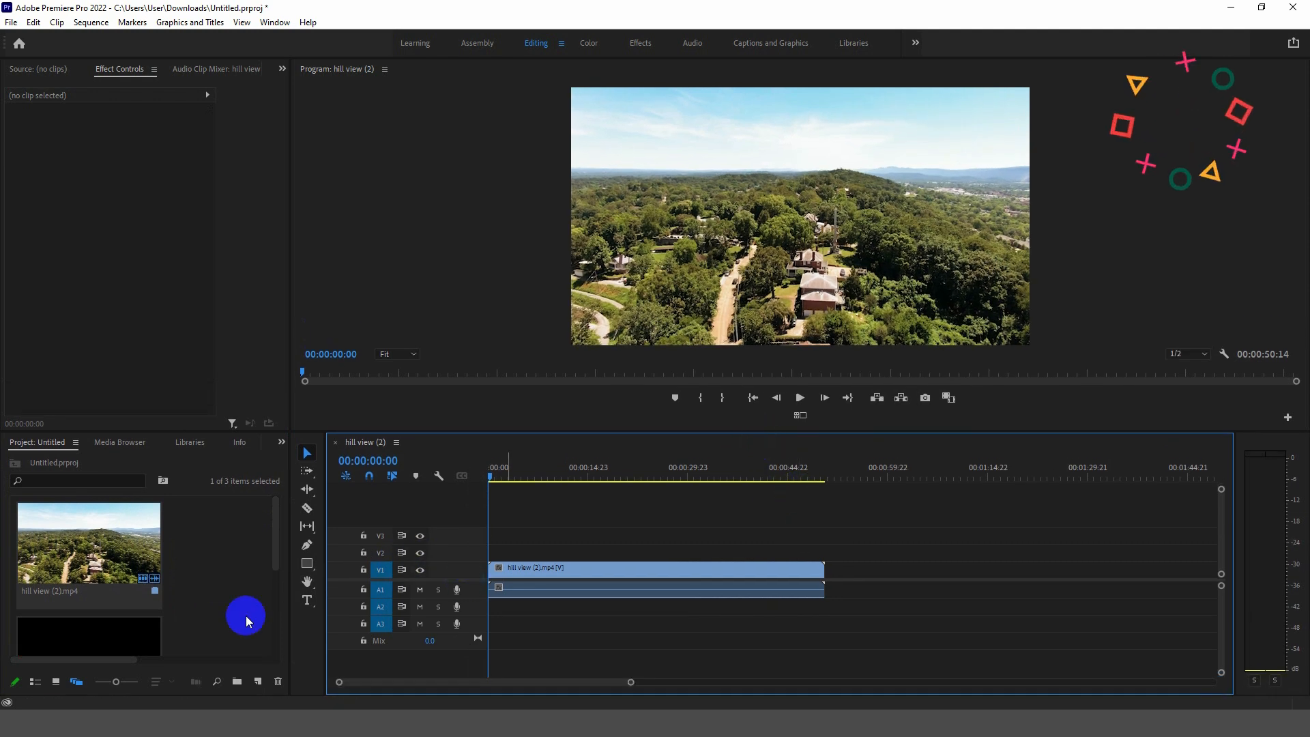
scroll(198, 642, down, 2)
- Place Breaking-News-Shape.png on V2 above the hill clip and scale it to frame size
drag(130, 618, 825, 551)
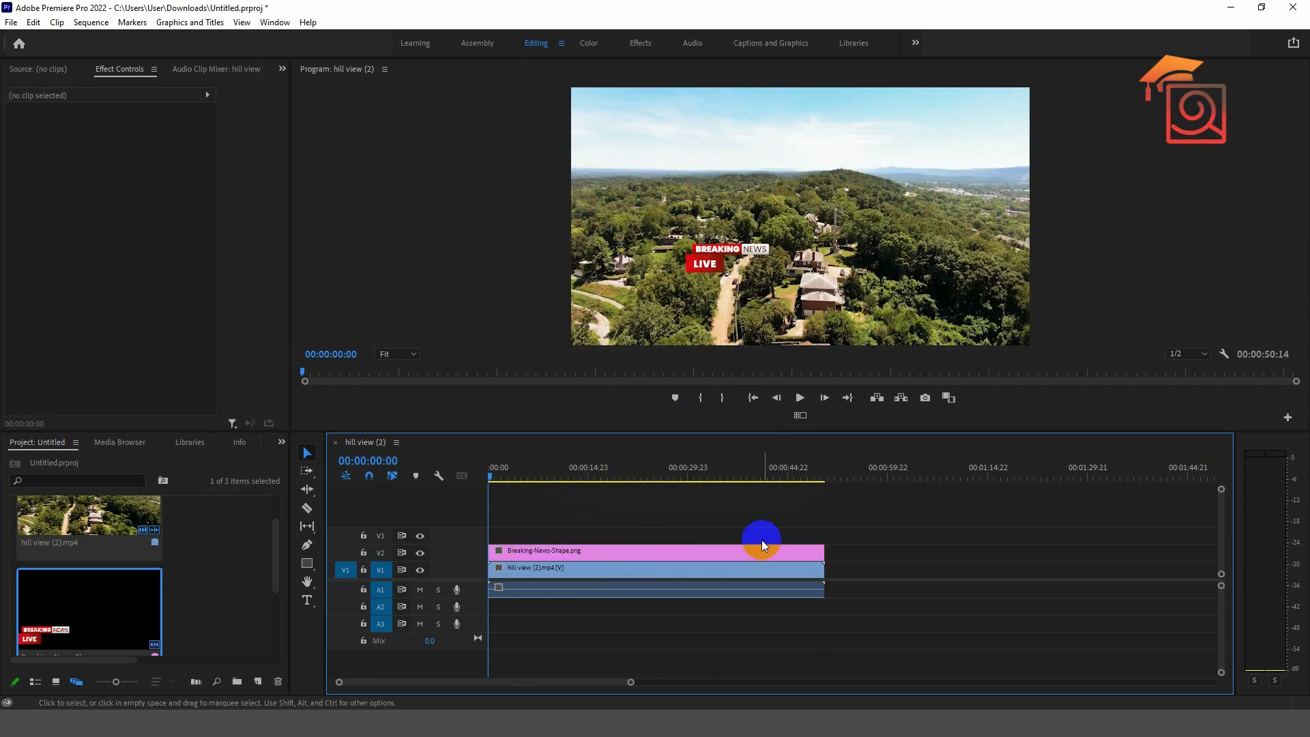
click(548, 556)
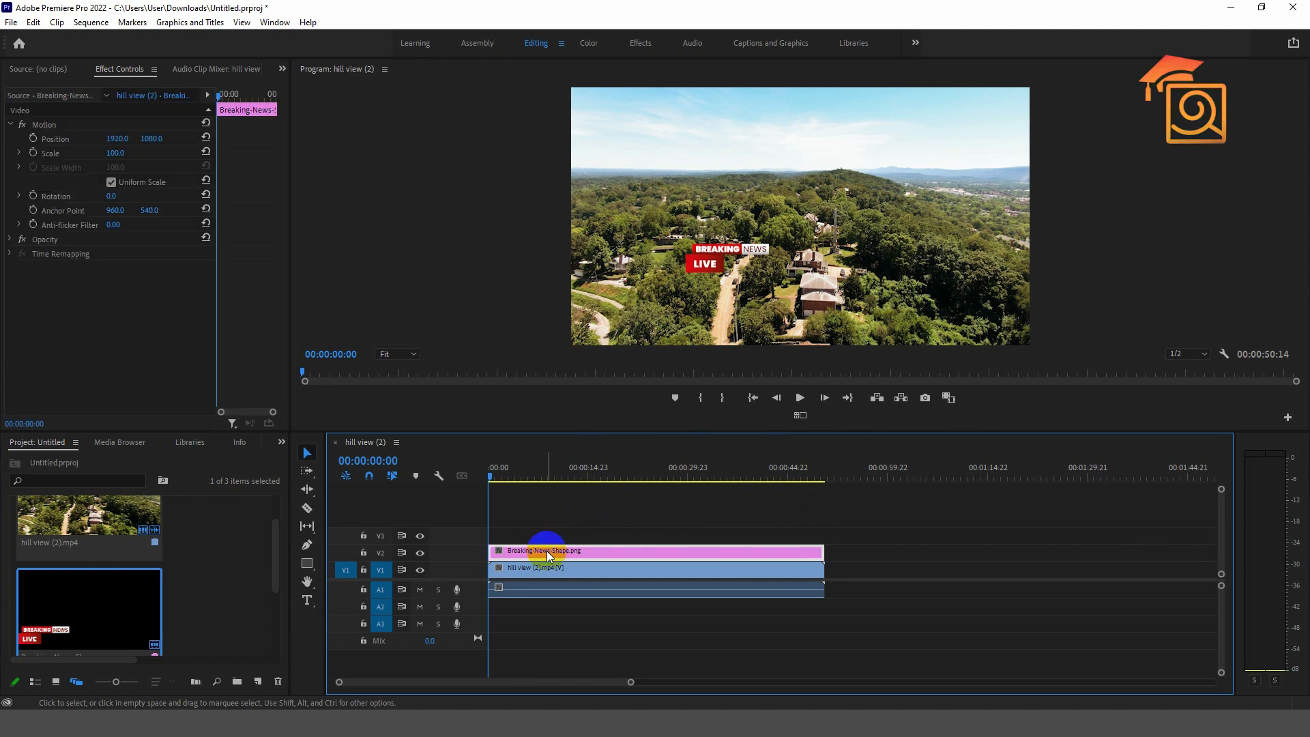
right_click(548, 556)
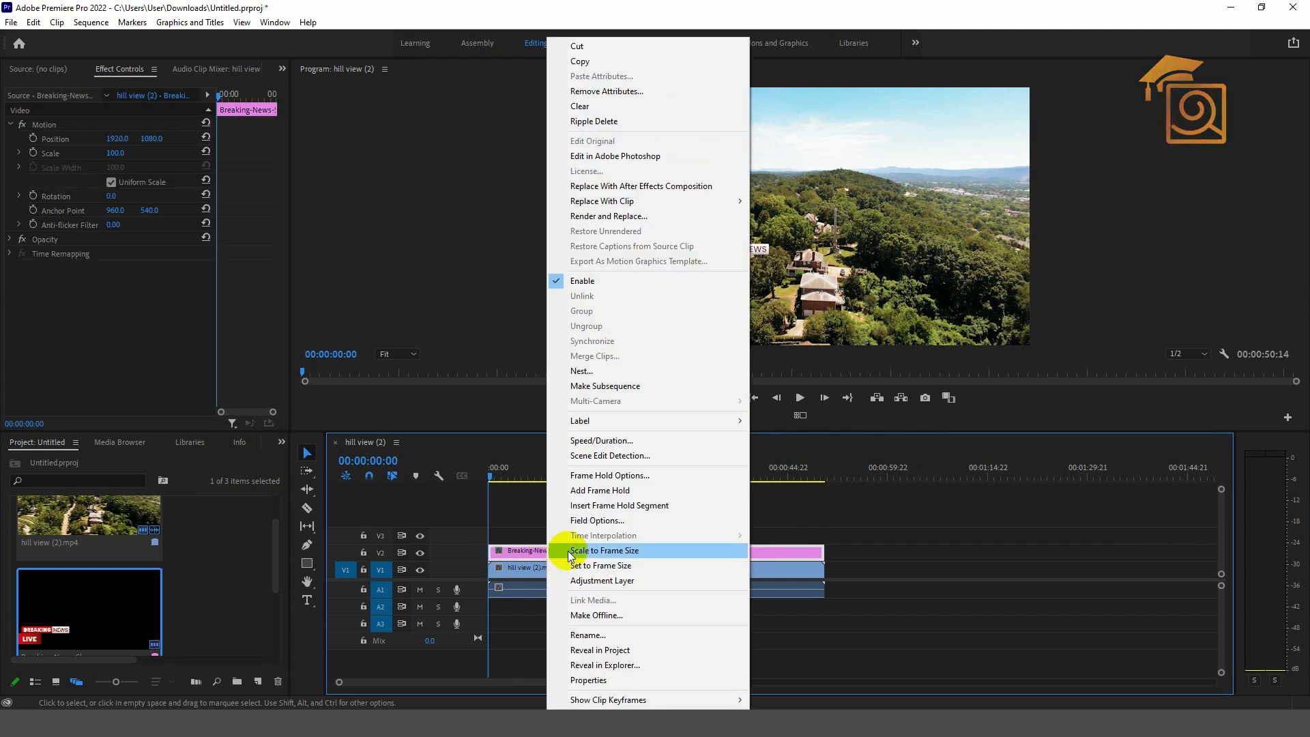
click(599, 551)
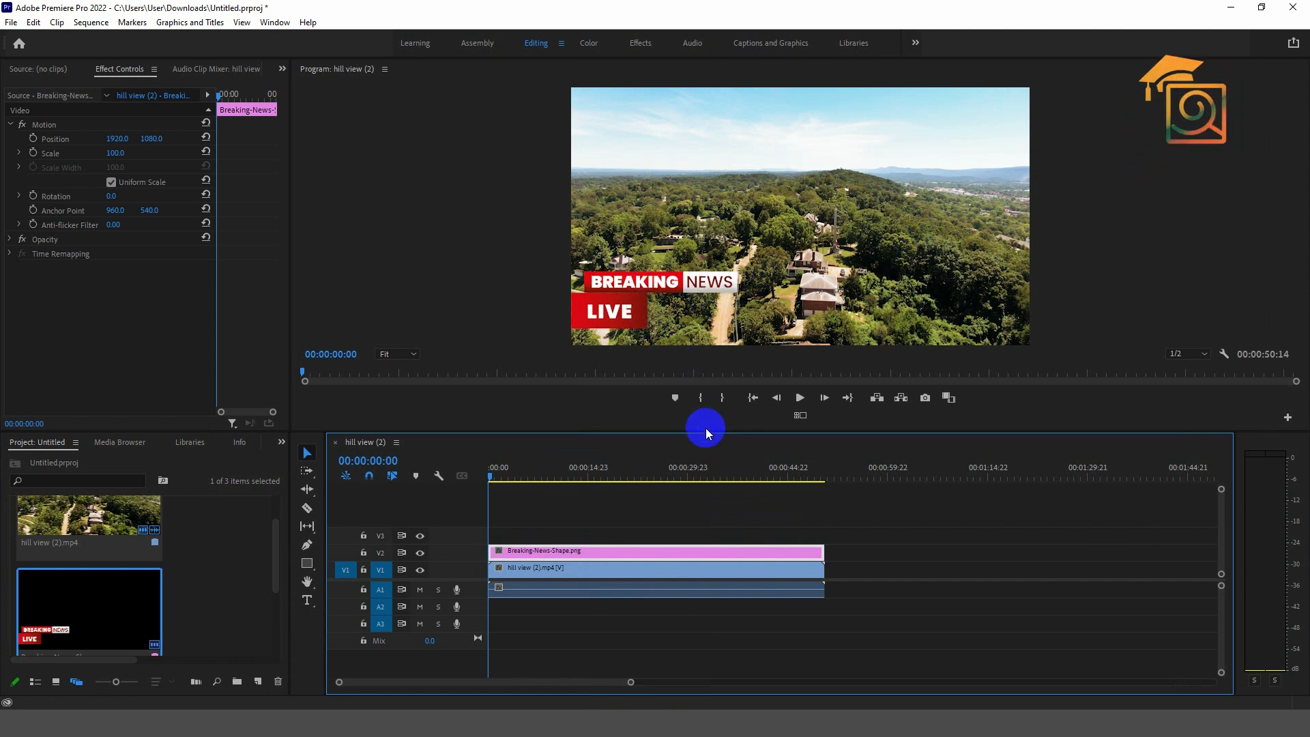
drag(707, 430, 705, 471)
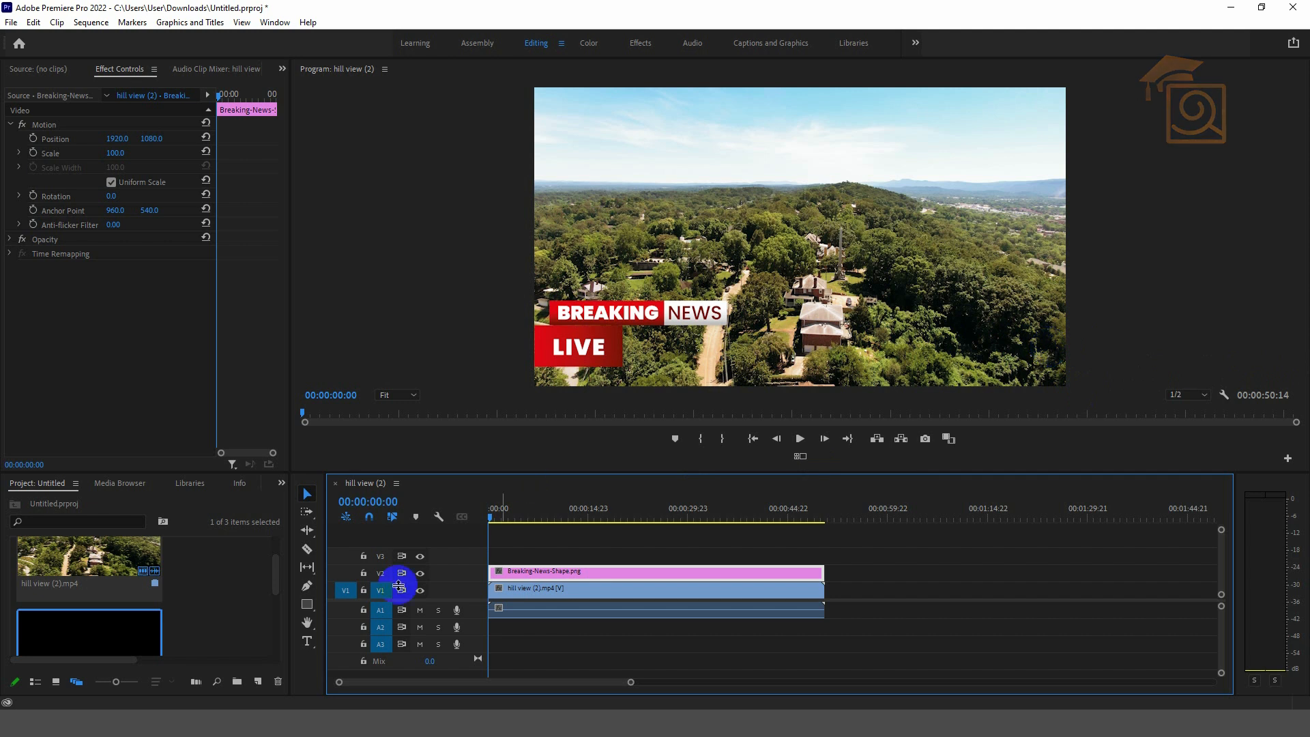
- Draw a rectangle bar beside LIVE across the lower frame to the video's right edge
click(306, 604)
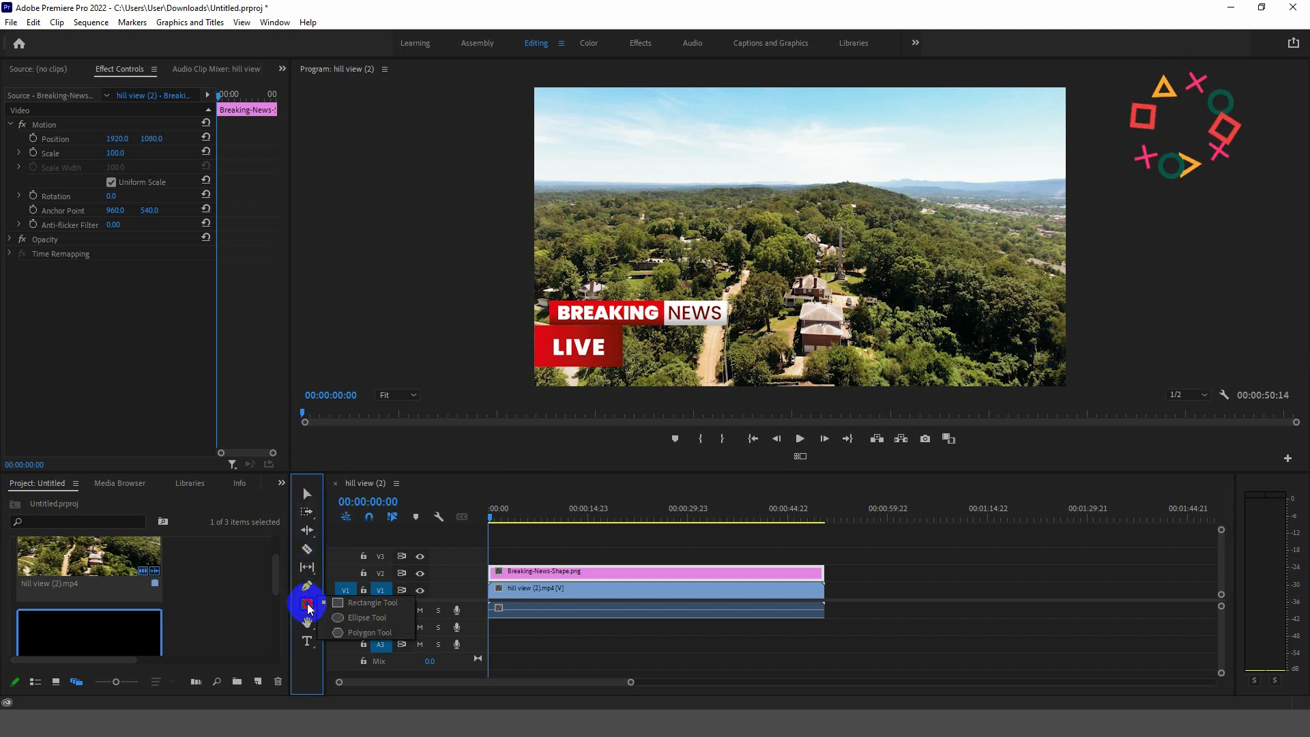
click(372, 605)
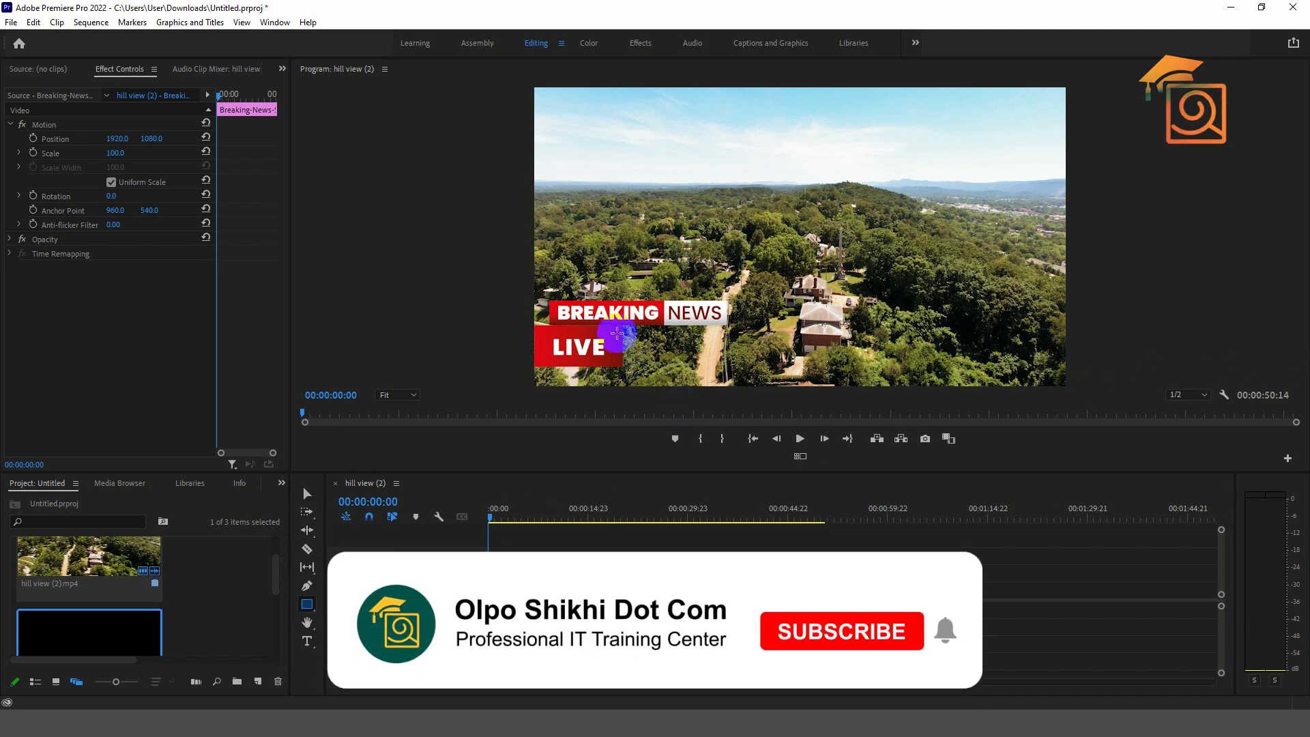
drag(615, 334, 1071, 365)
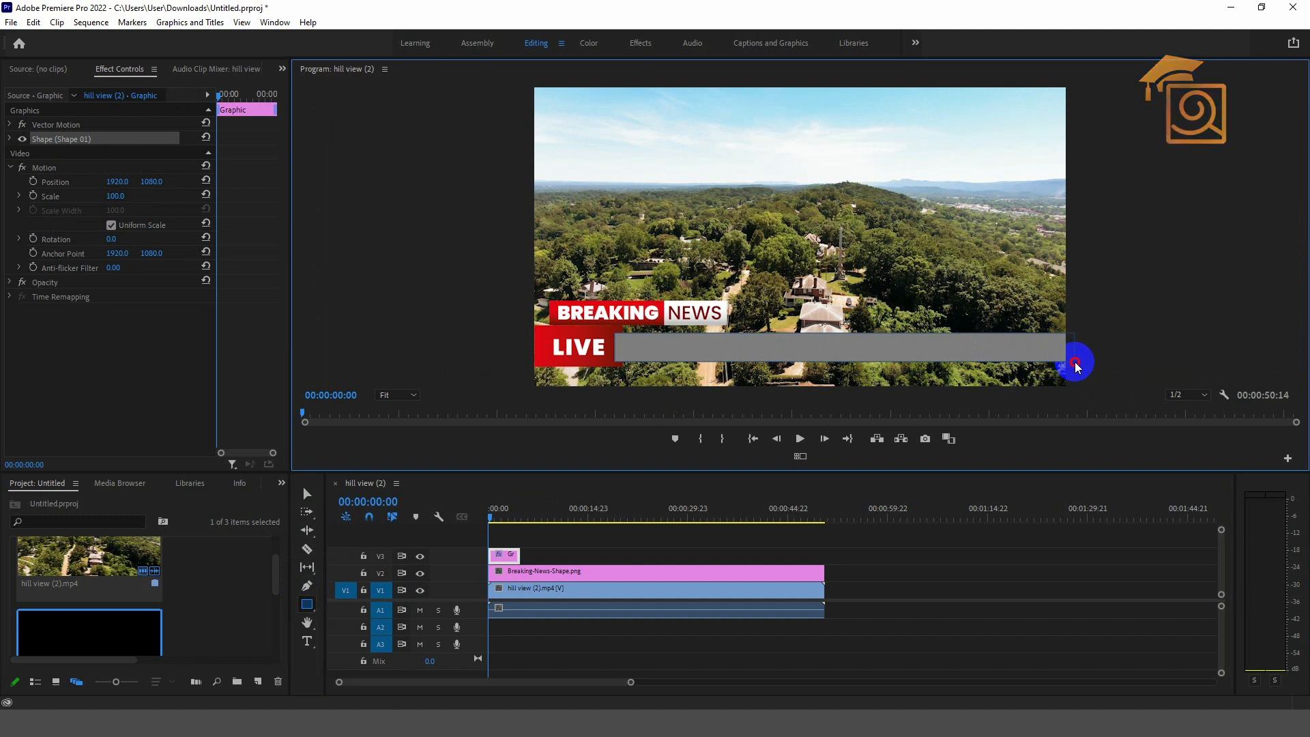
drag(1075, 362, 1075, 361)
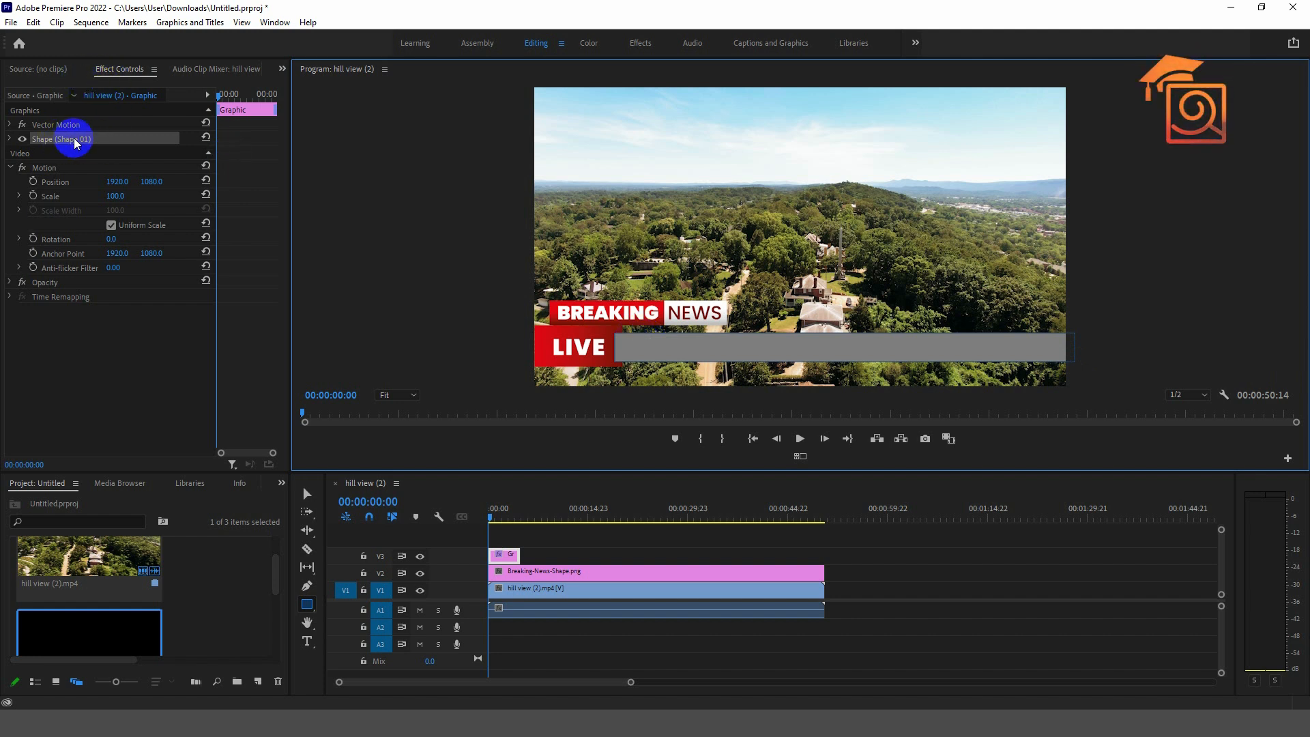
- Give the bar a white fill and turn off its stroke
click(10, 167)
click(9, 139)
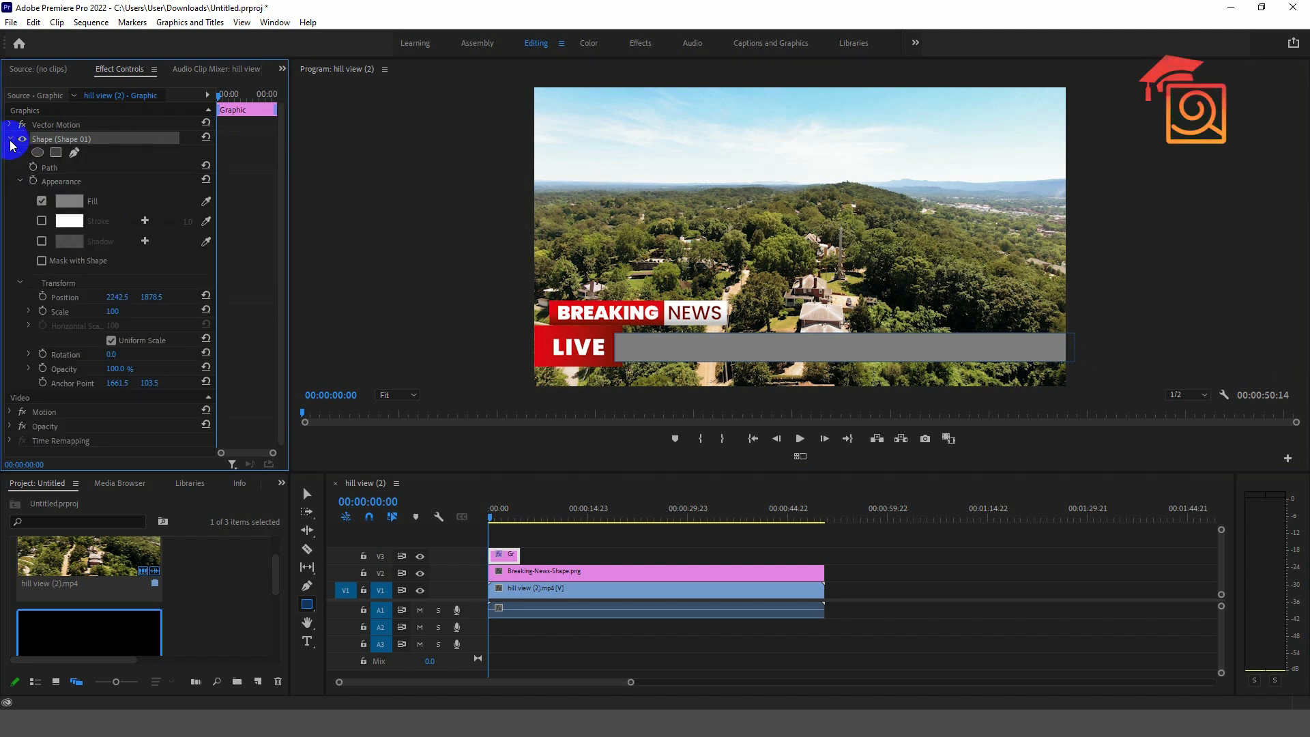
click(81, 194)
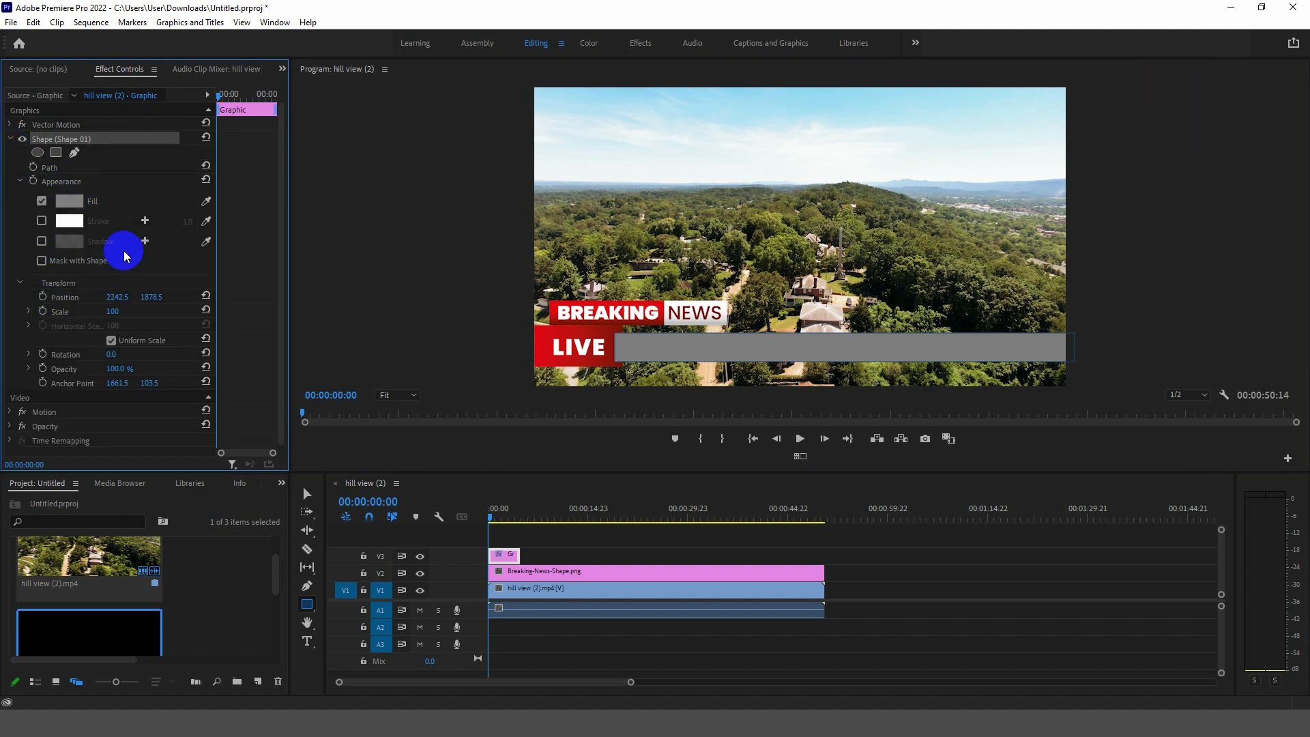
click(68, 202)
drag(548, 341, 469, 475)
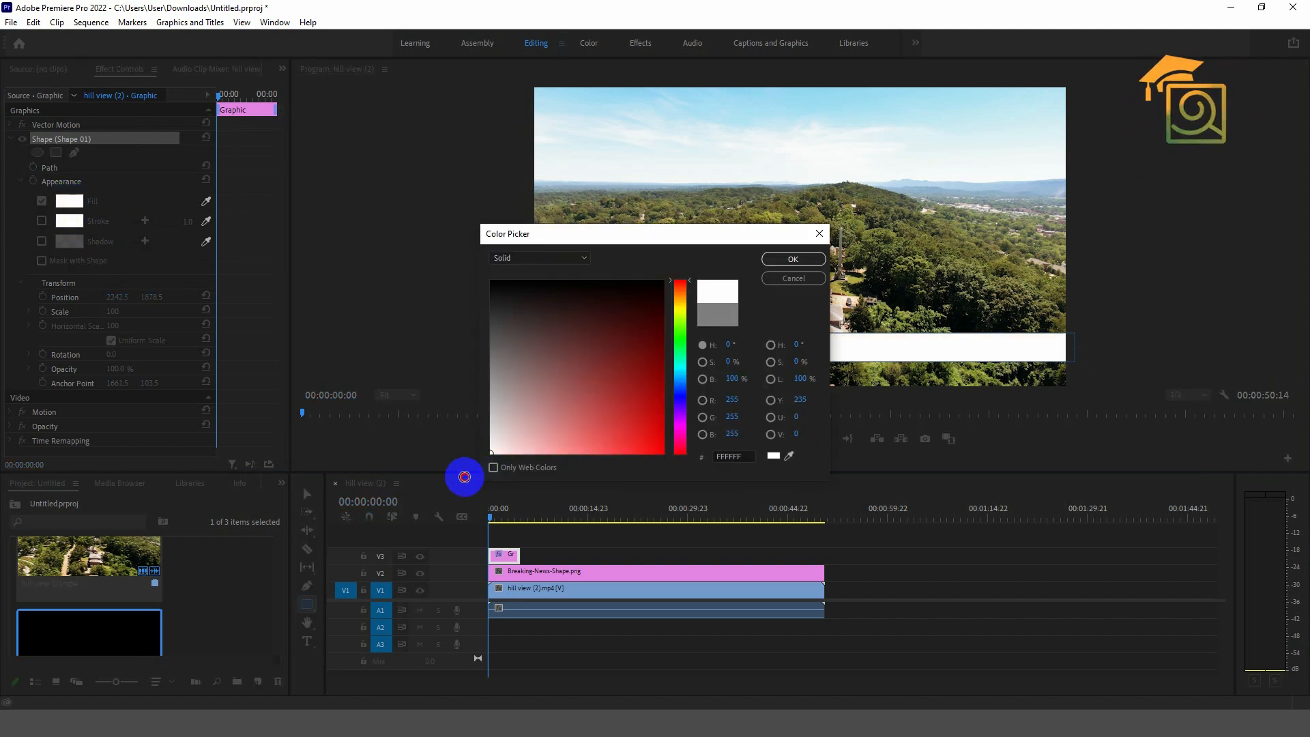
click(778, 258)
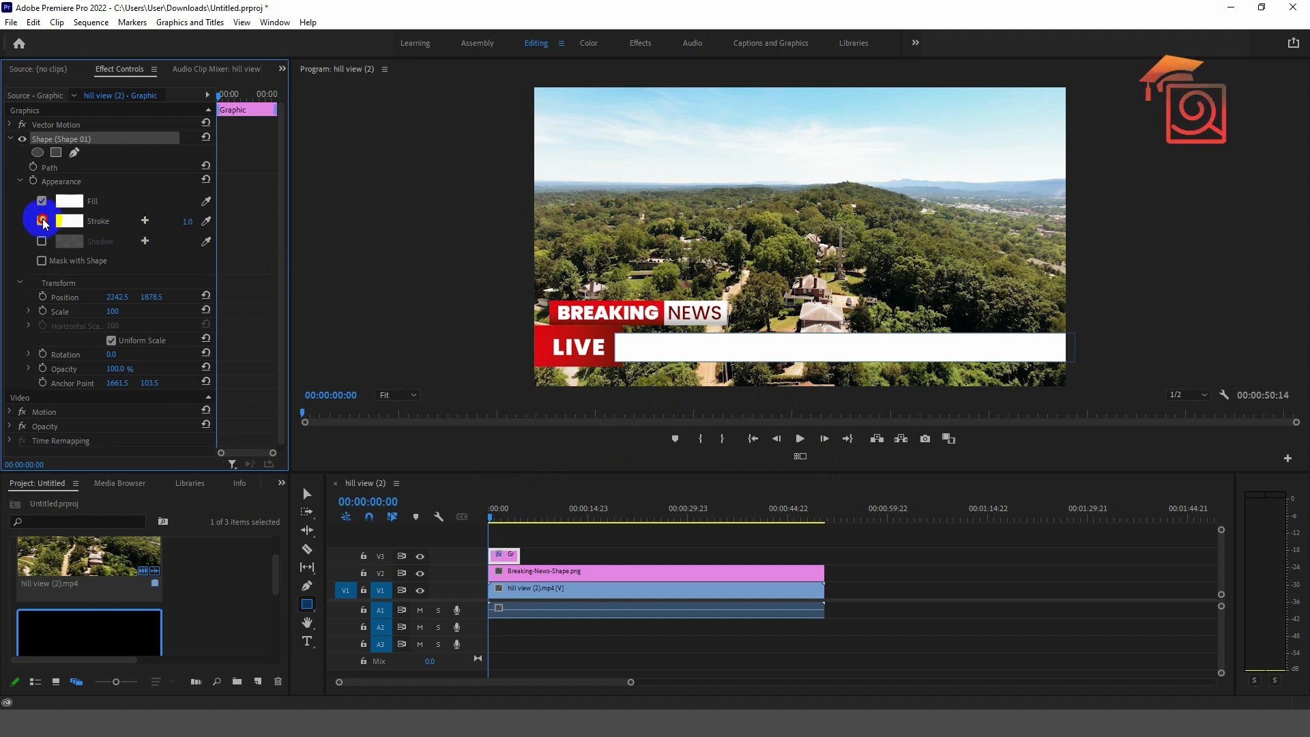
click(42, 221)
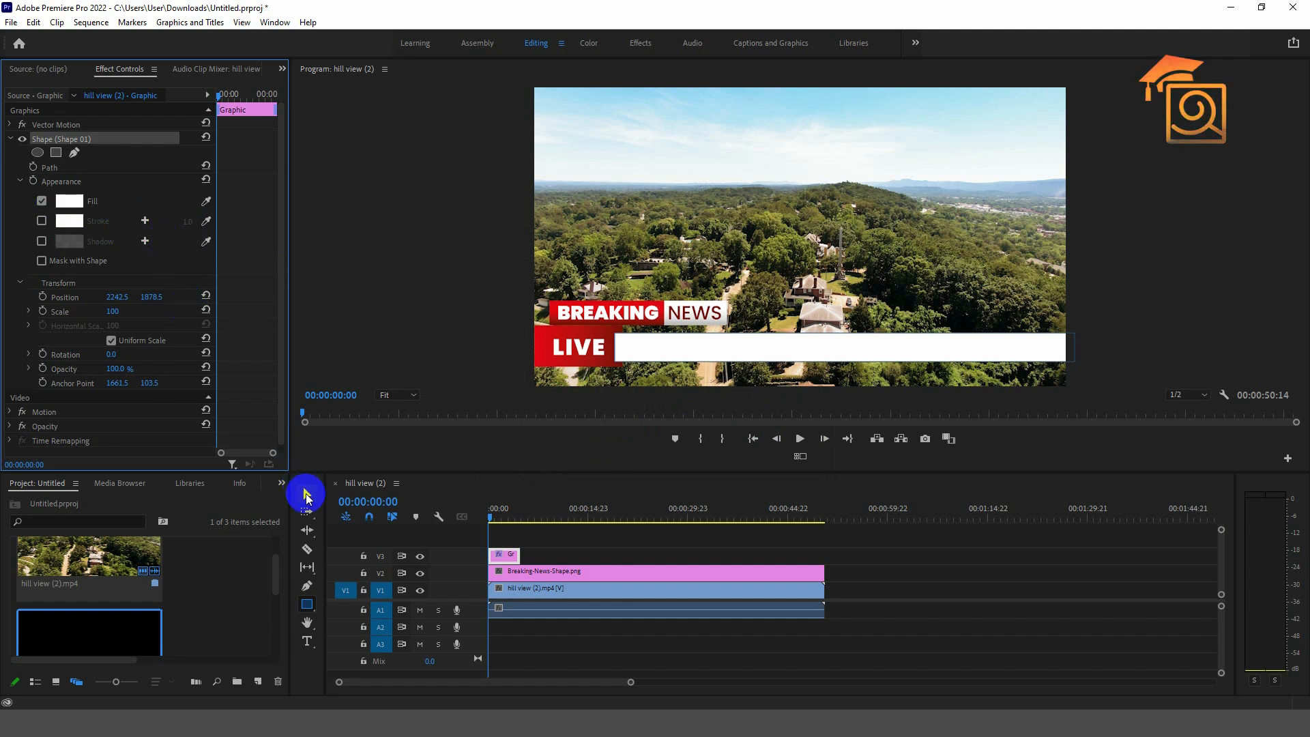
- Move the Breaking News clip to a track above the bar, aligned to the sequence start
click(307, 494)
click(1119, 322)
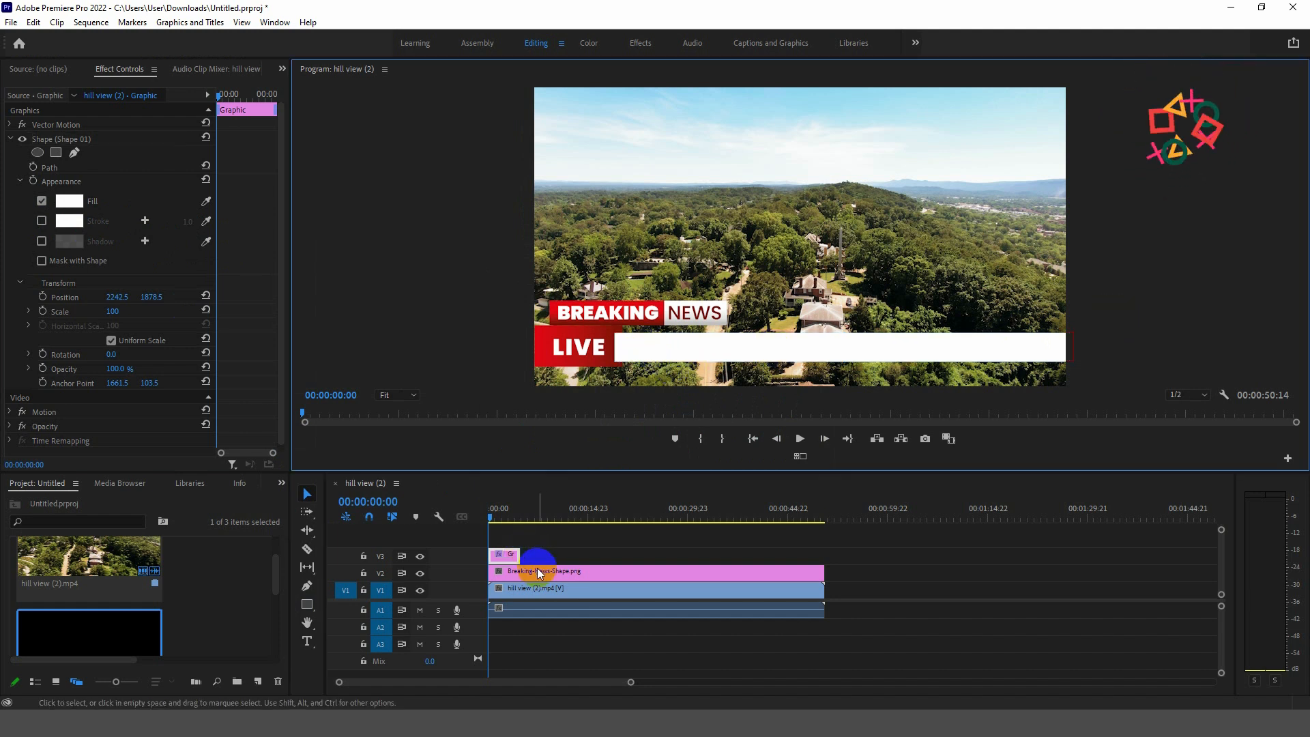
drag(534, 575, 824, 578)
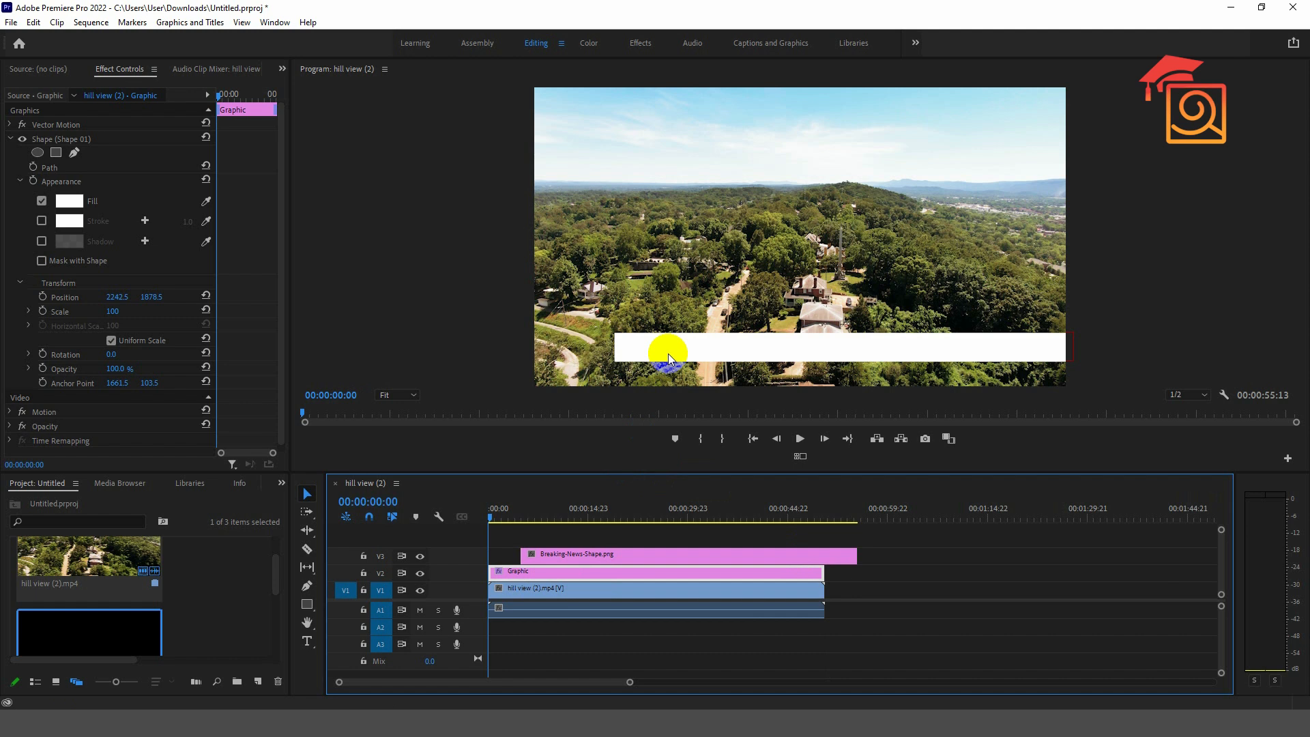
drag(644, 555, 565, 543)
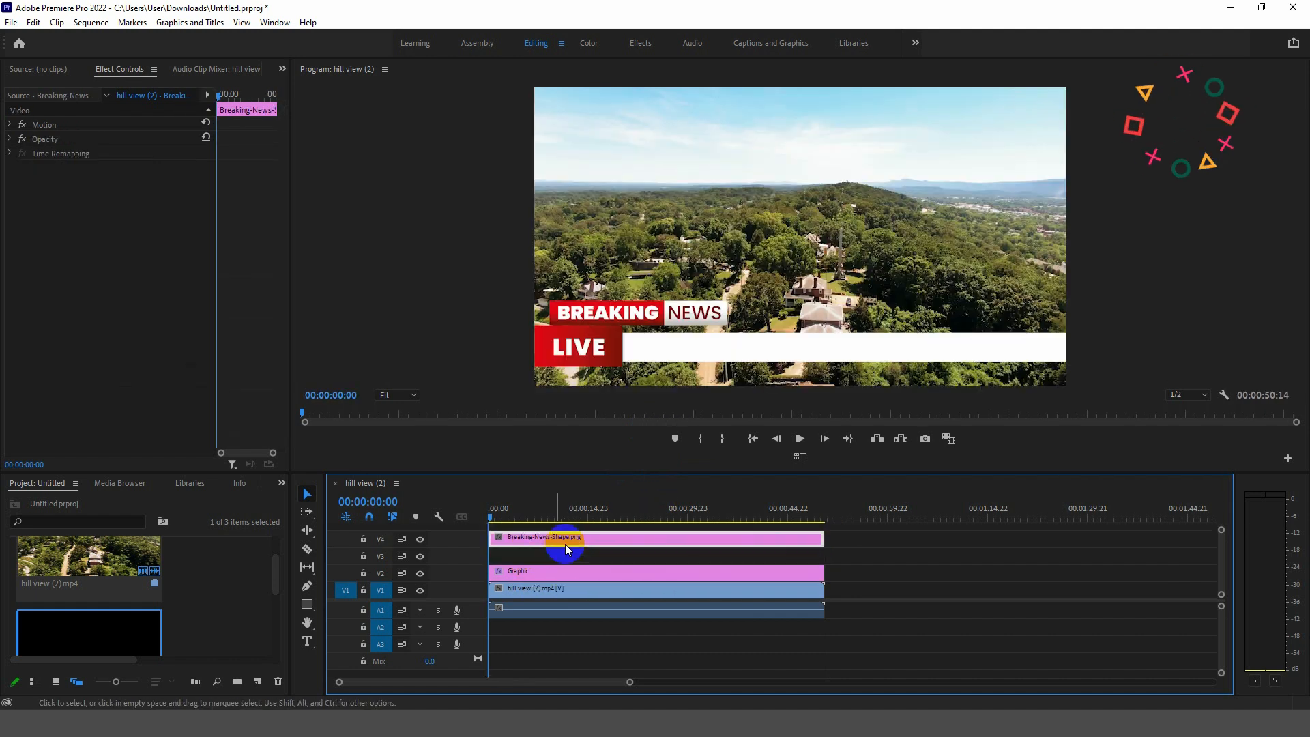
click(710, 556)
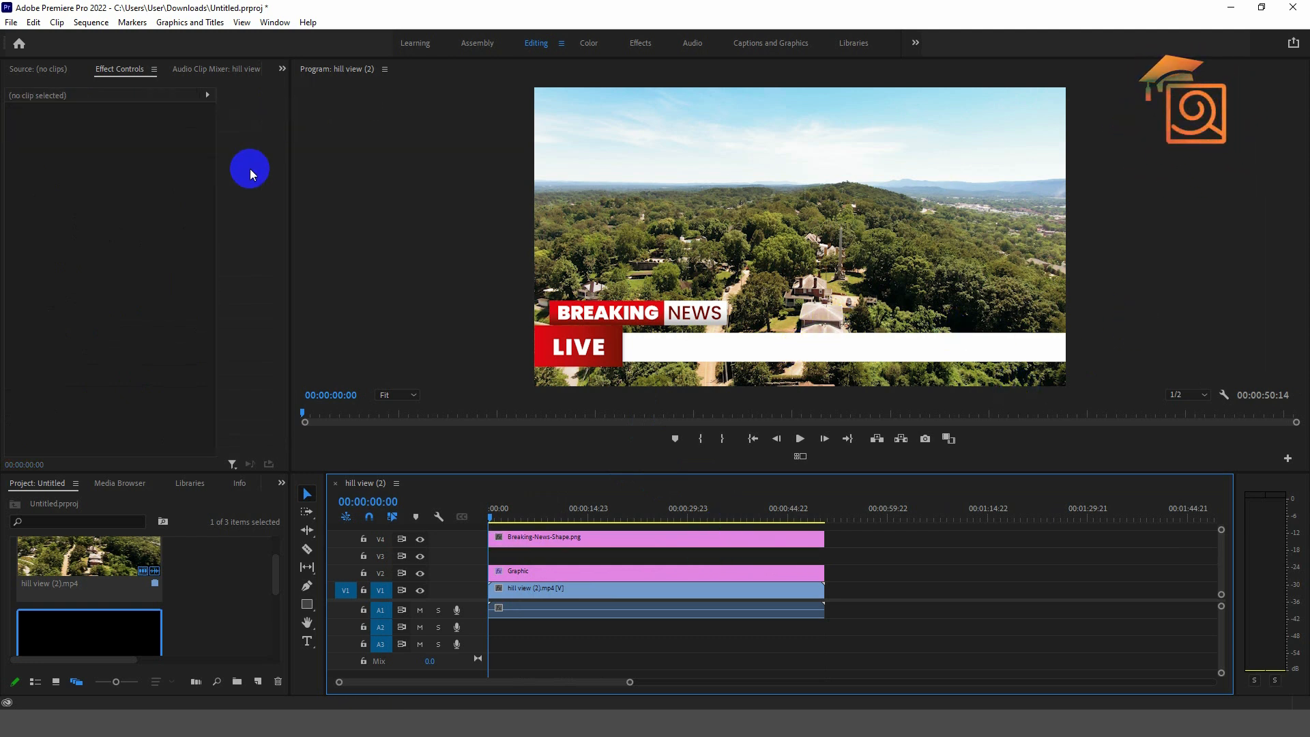
- Create a new 3840×2160 legacy title named 'Animated Text' and open it in the titler
click(11, 22)
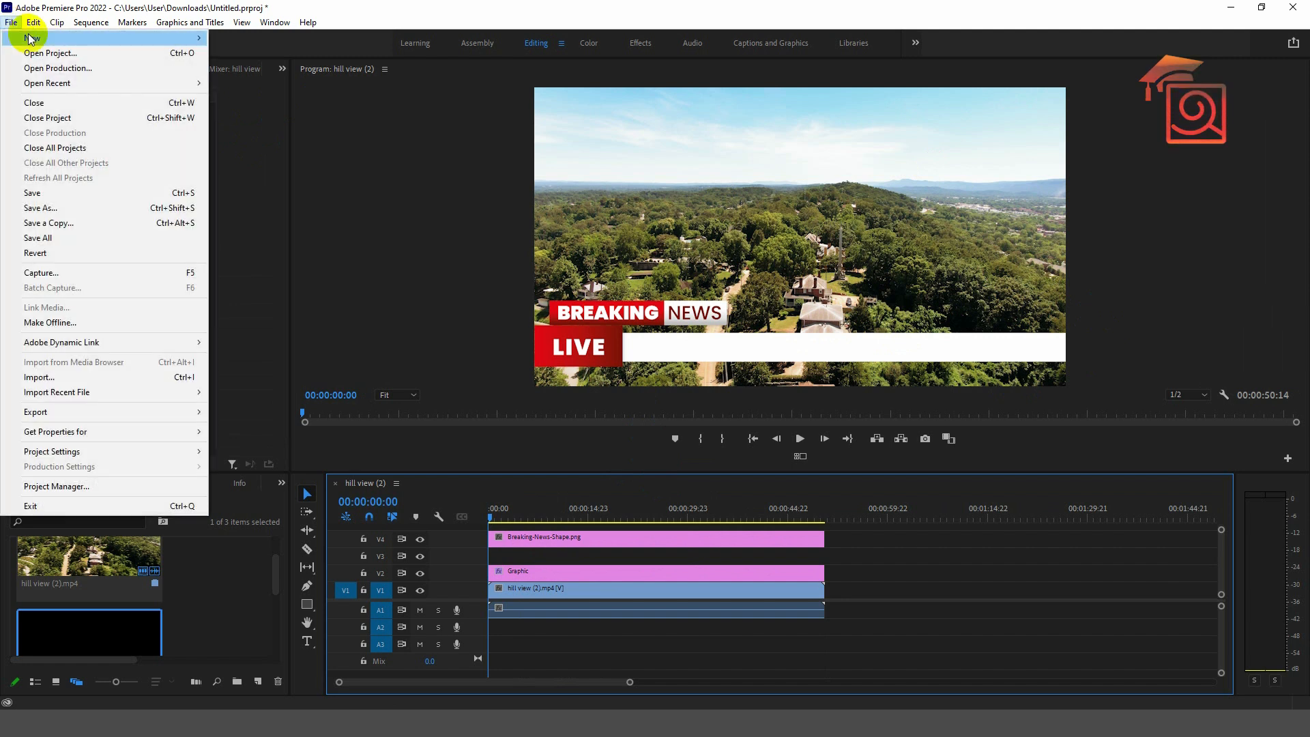
mouse_move(41, 38)
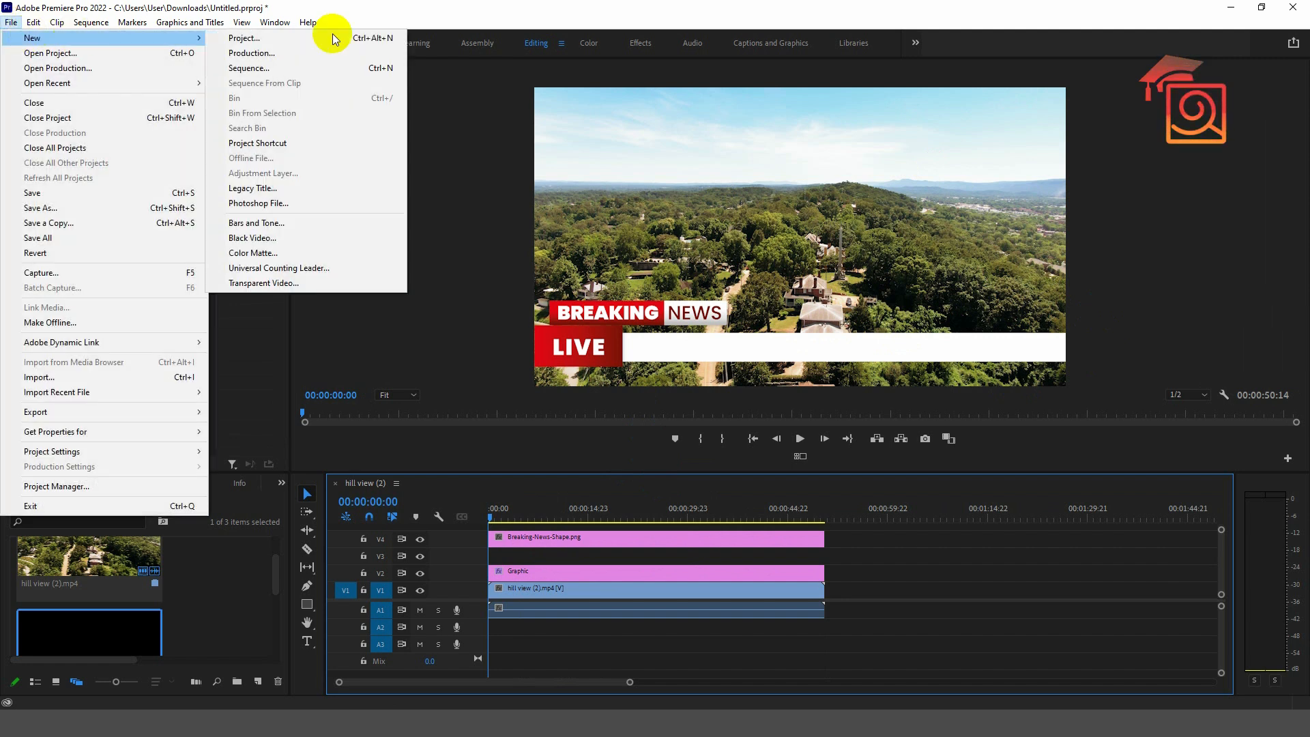
click(280, 194)
drag(600, 277, 680, 190)
click(734, 307)
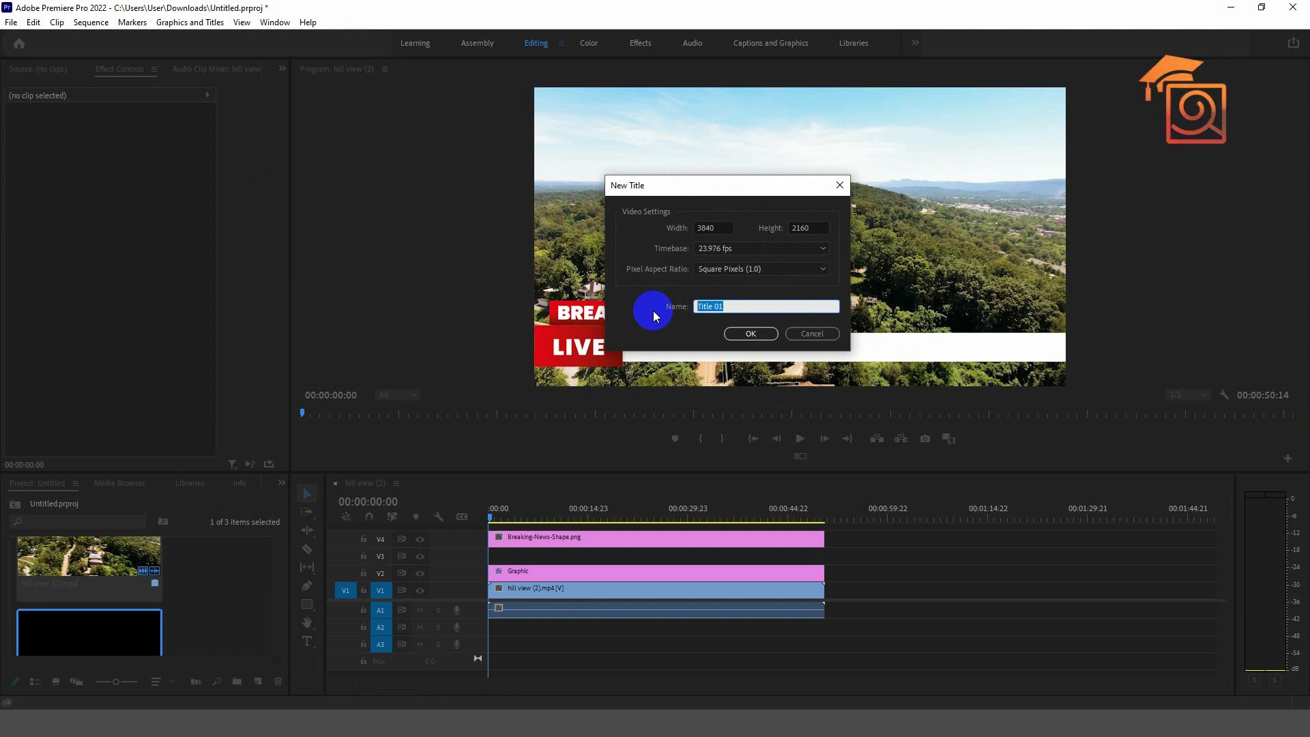
text(Abinated)
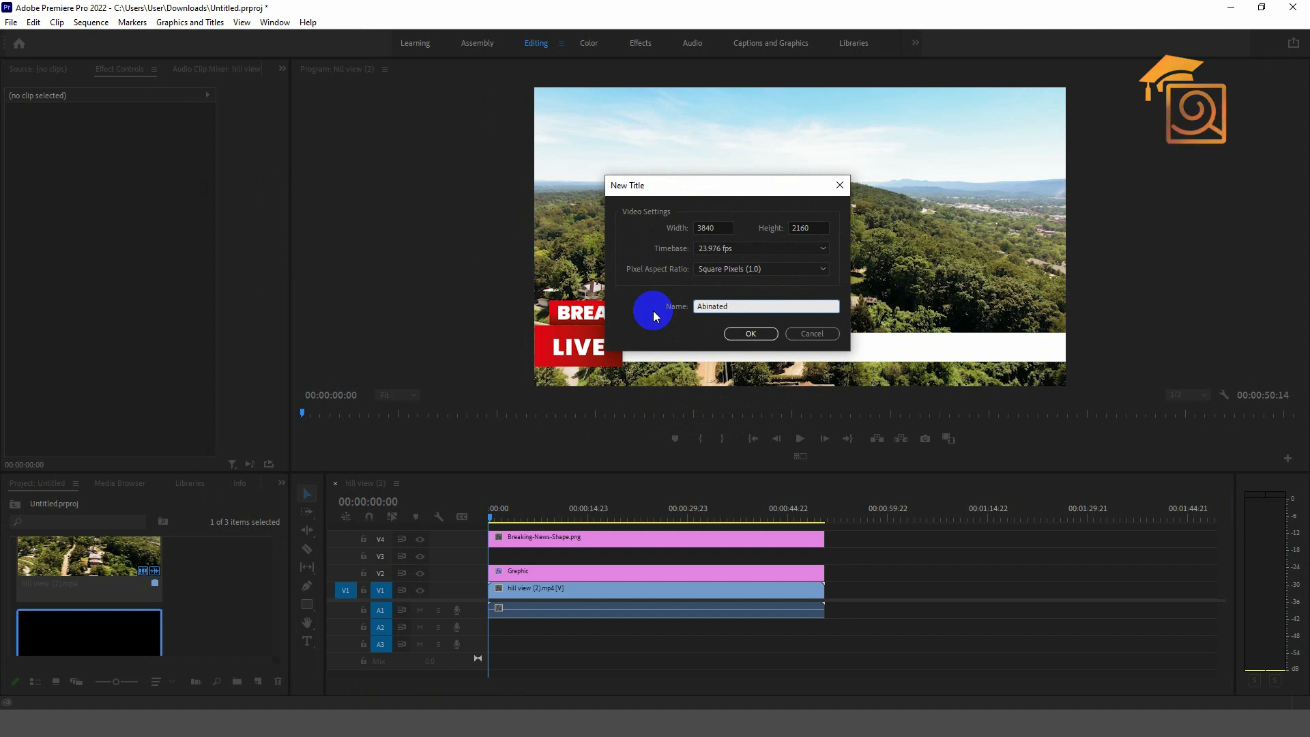
key(BackSpace)
key(BackSpace)
key(BackSpace)
key(BackSpace)
key(BackSpace)
key(BackSpace)
key(BackSpace)
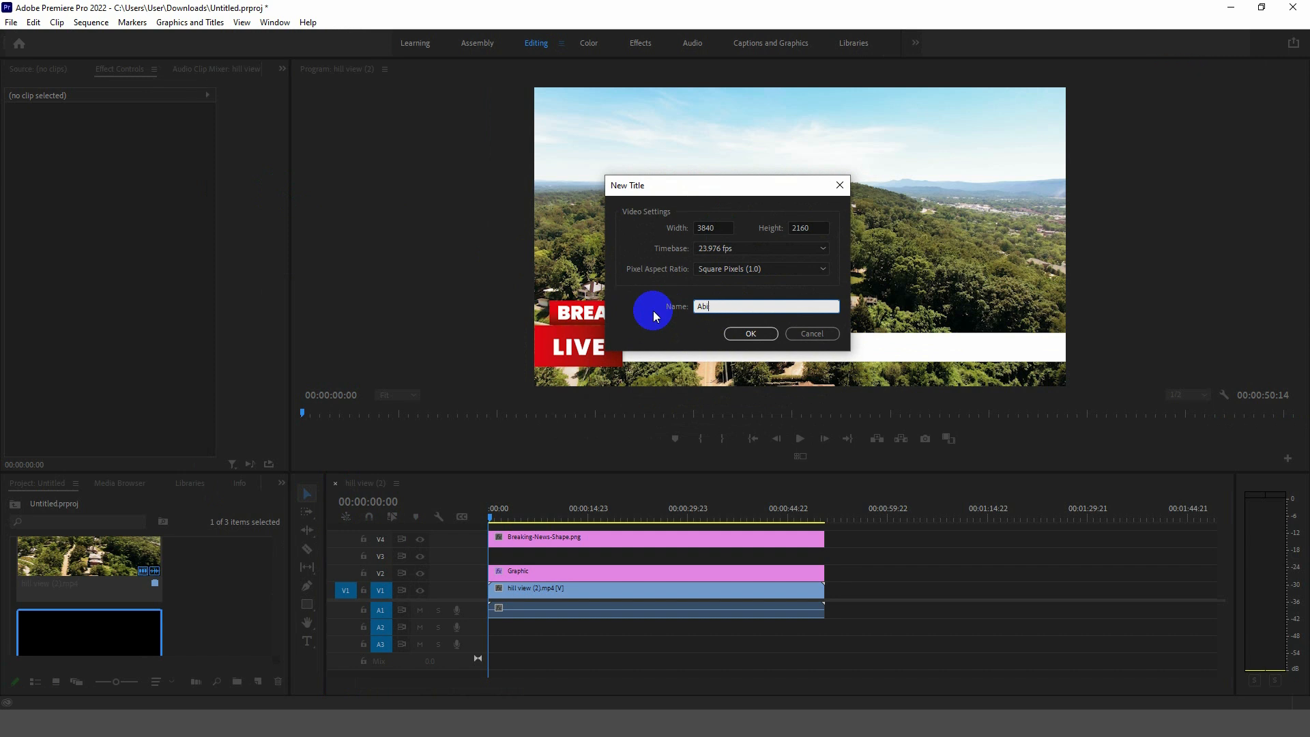
text(nimated Text)
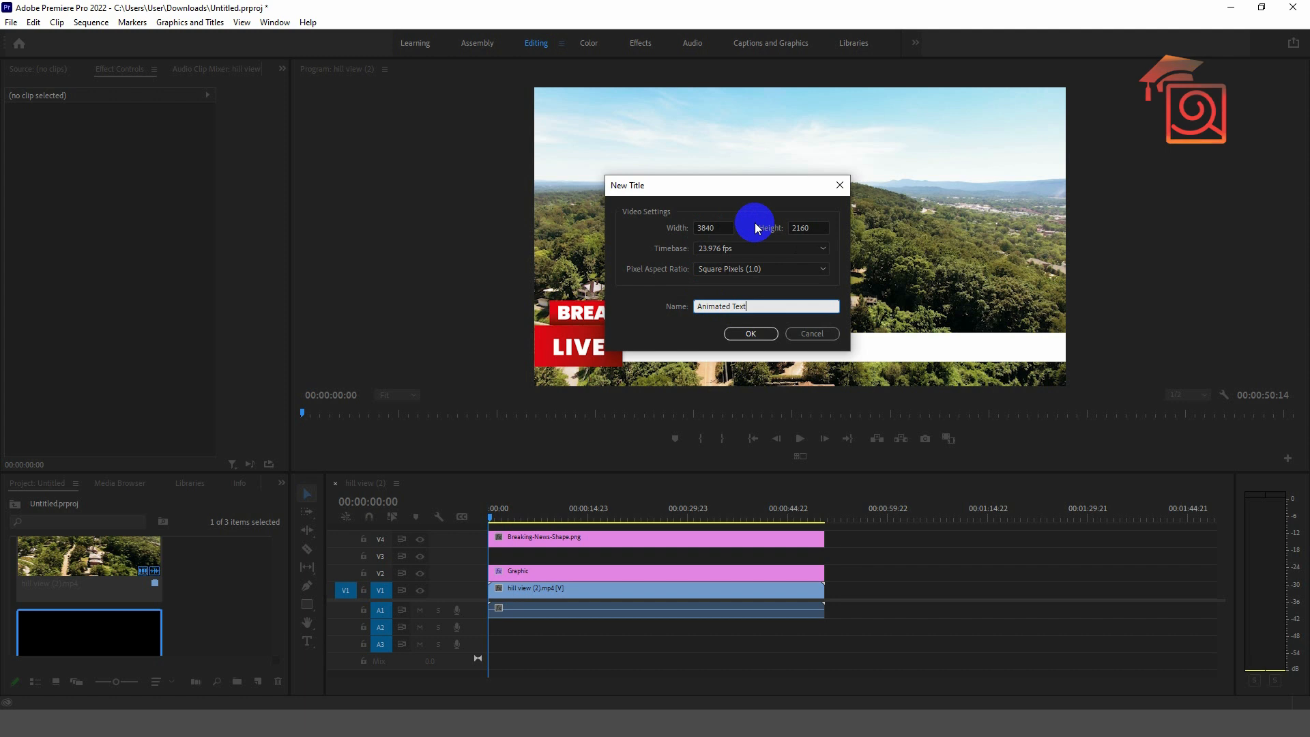
click(750, 333)
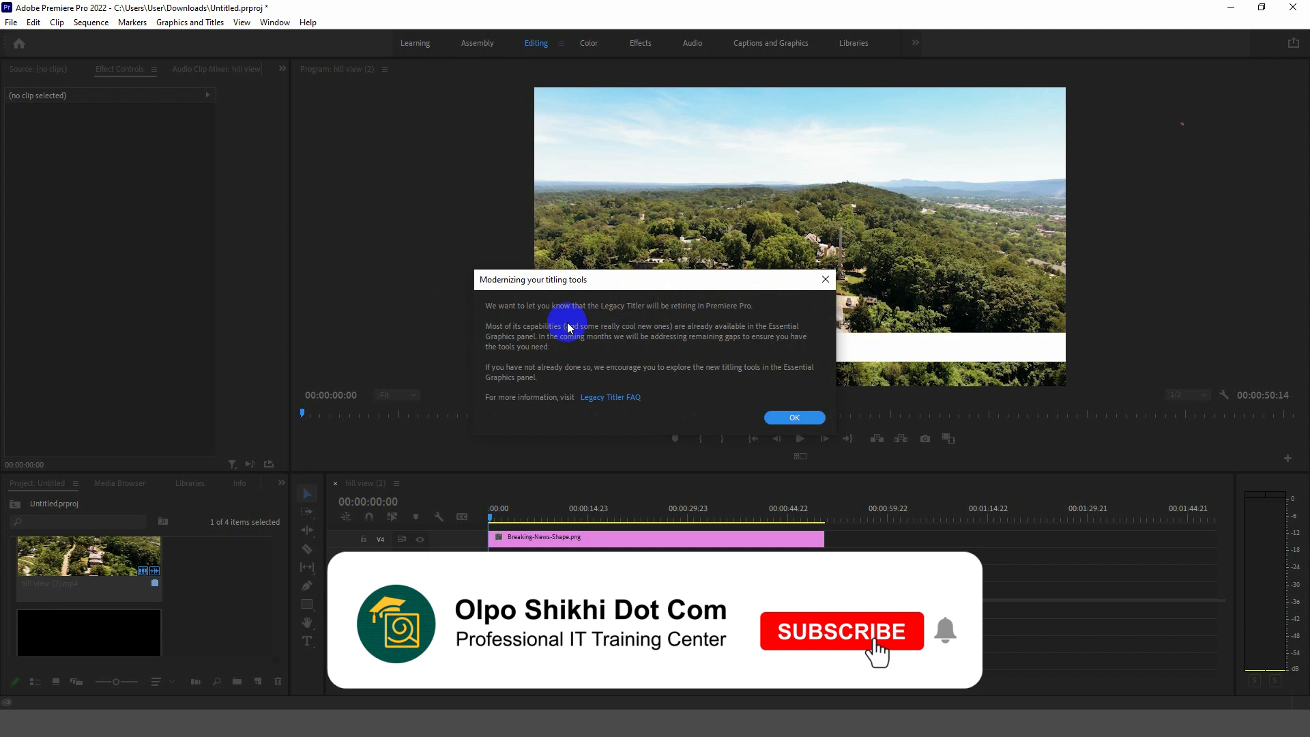
click(788, 415)
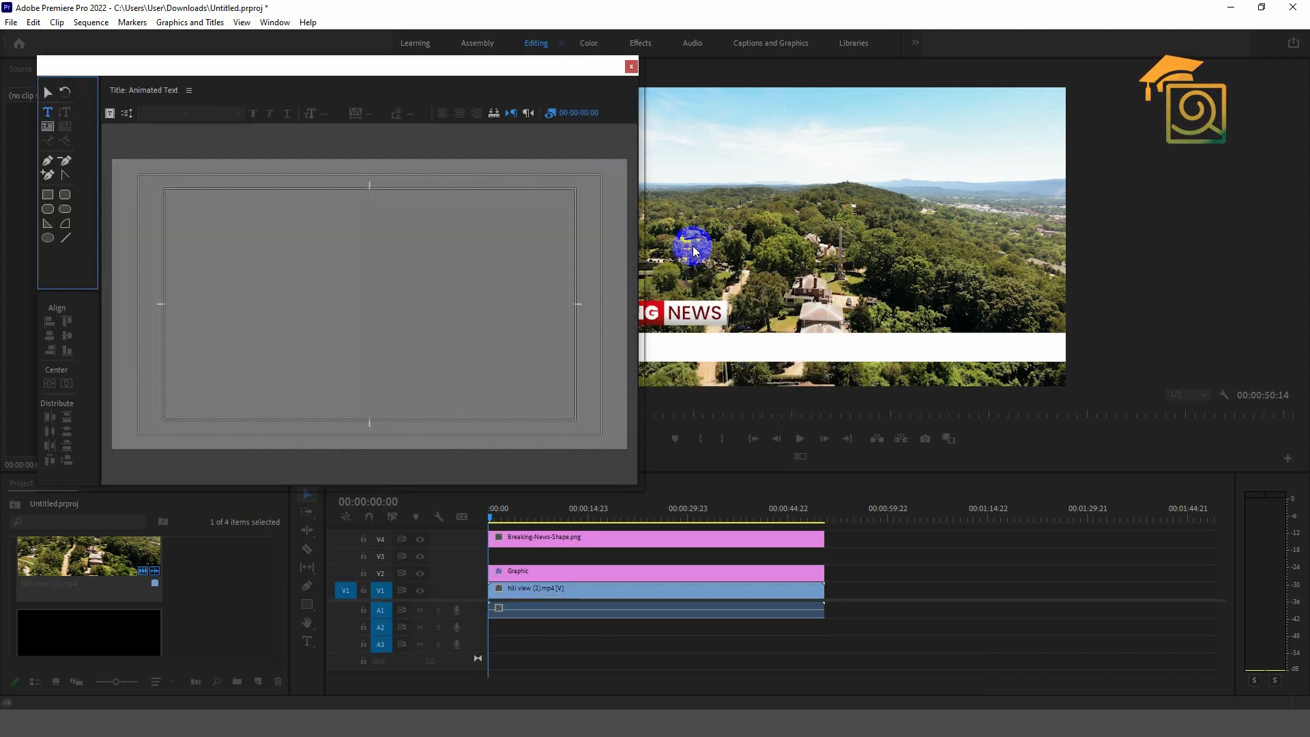
- Add a text object to the title and set its font size to 500
drag(294, 68, 687, 72)
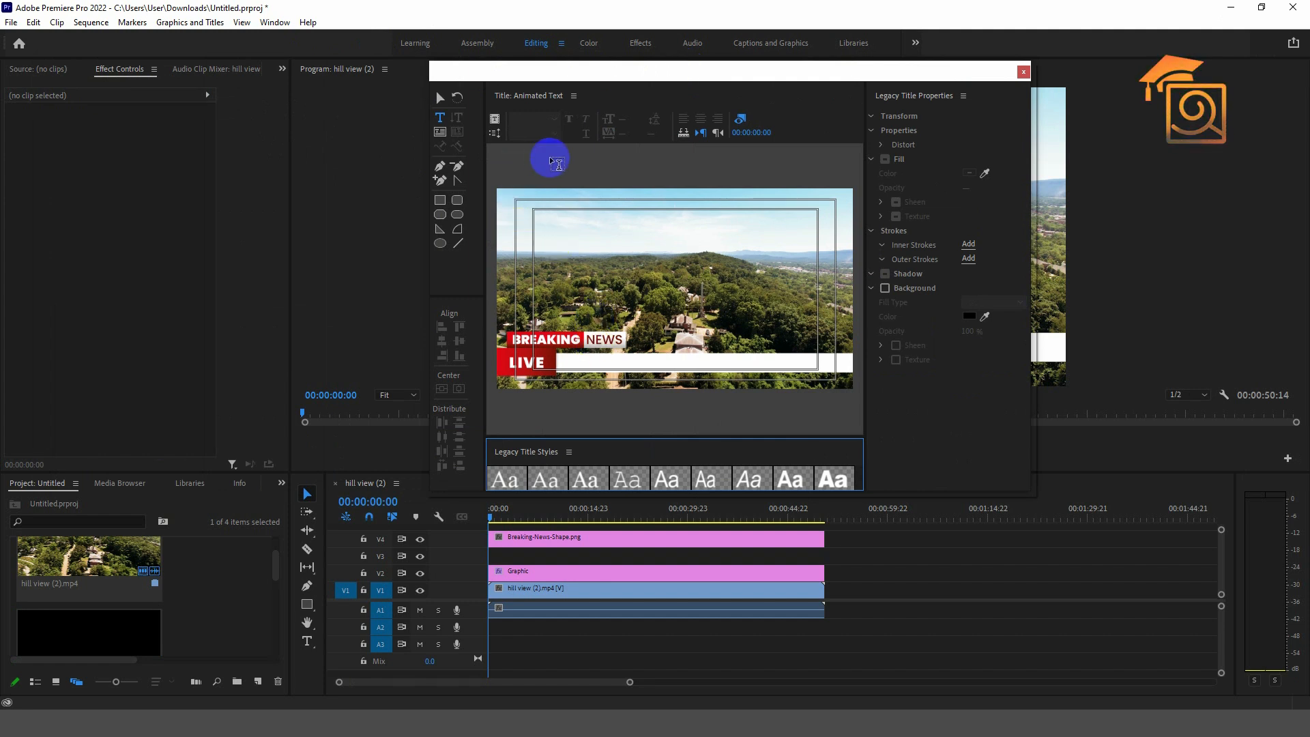
click(440, 118)
click(577, 289)
click(572, 280)
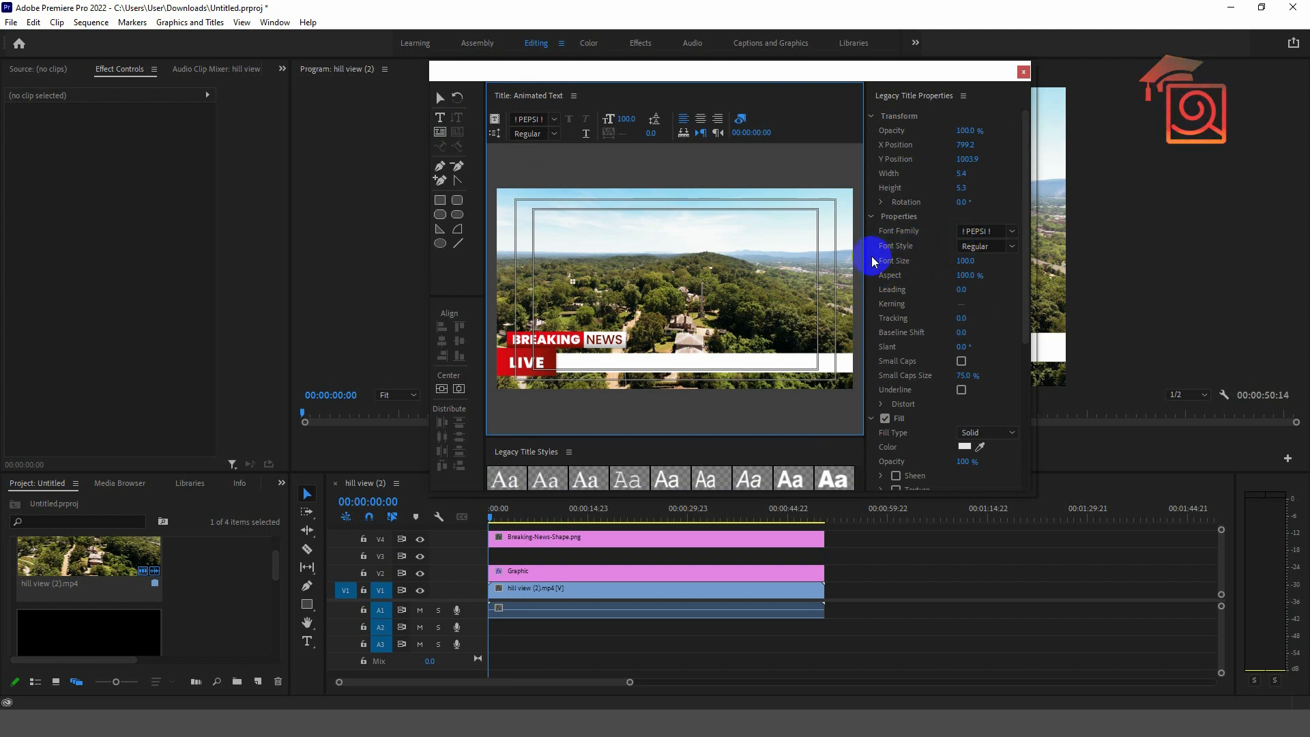
drag(958, 262, 1056, 270)
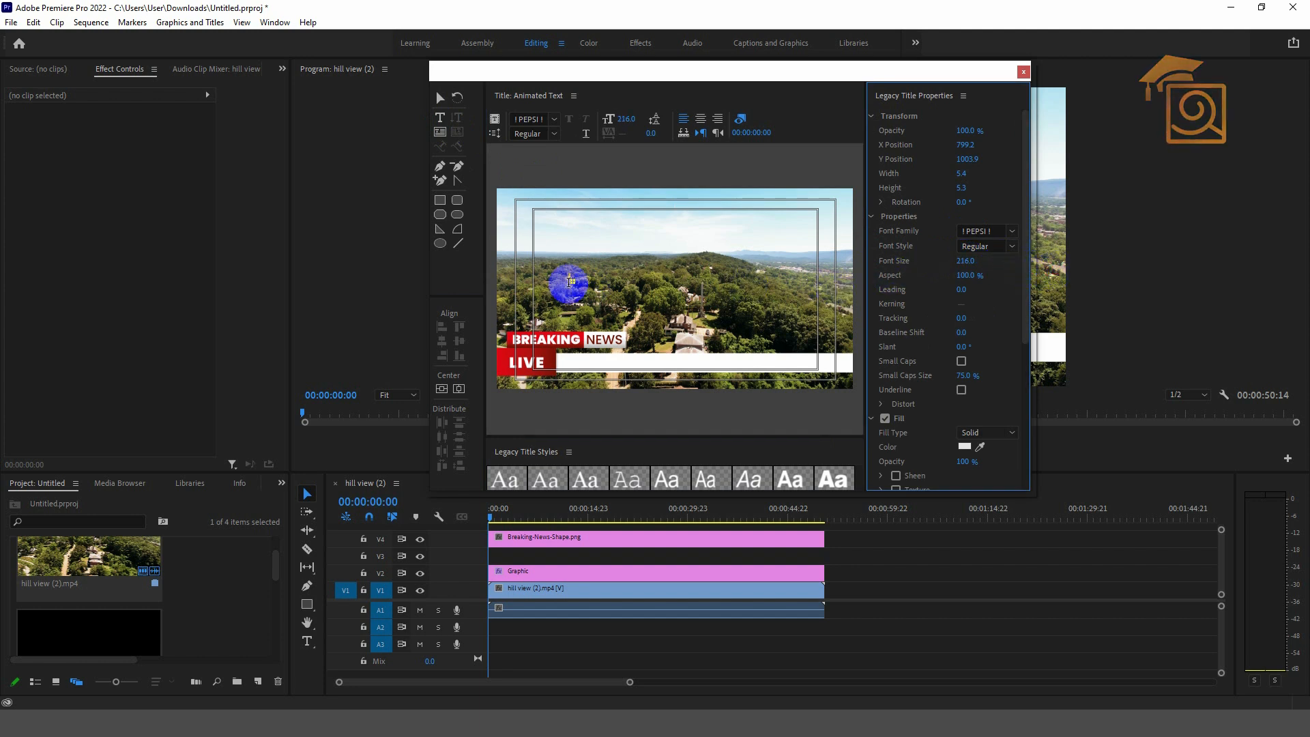
click(970, 260)
text(500)
key(Return)
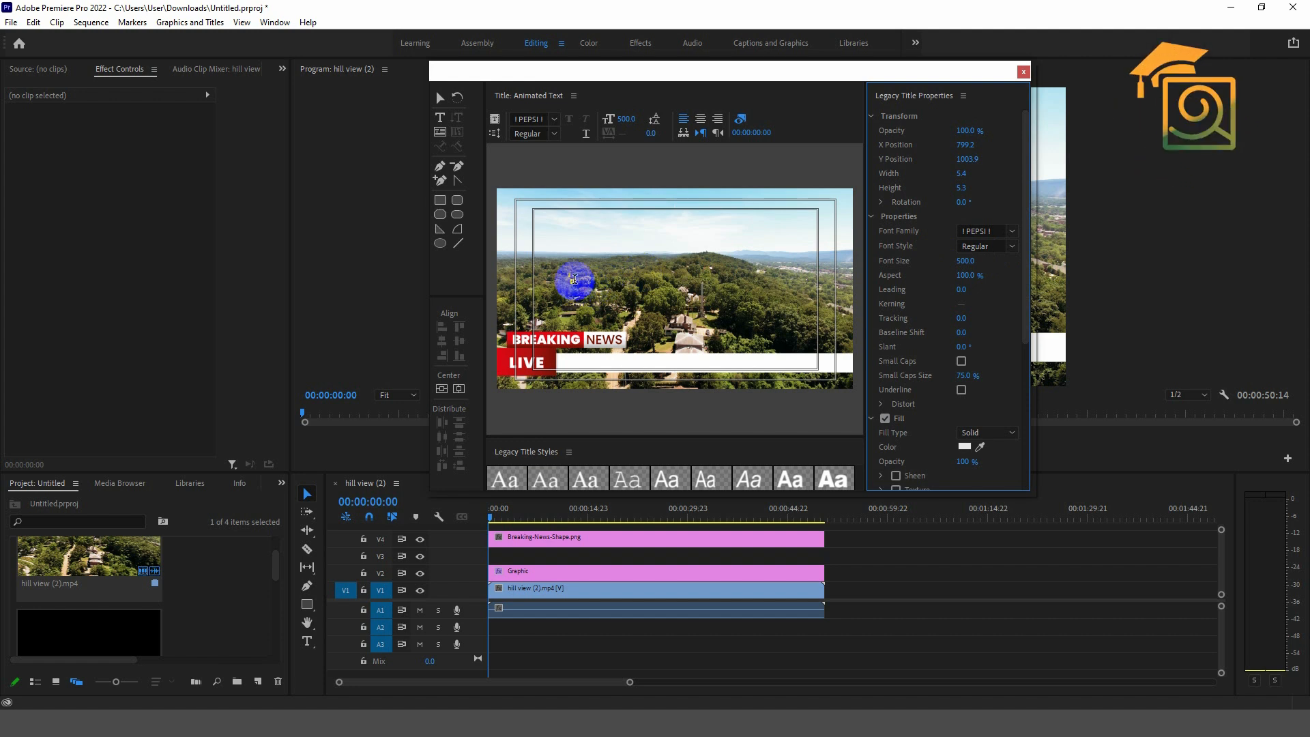
- Type the placeholder 'GGGGG' in UN bangla, then open New Text Document.txt from File Explorer
click(579, 285)
text(GGGGGGGGGGGG)
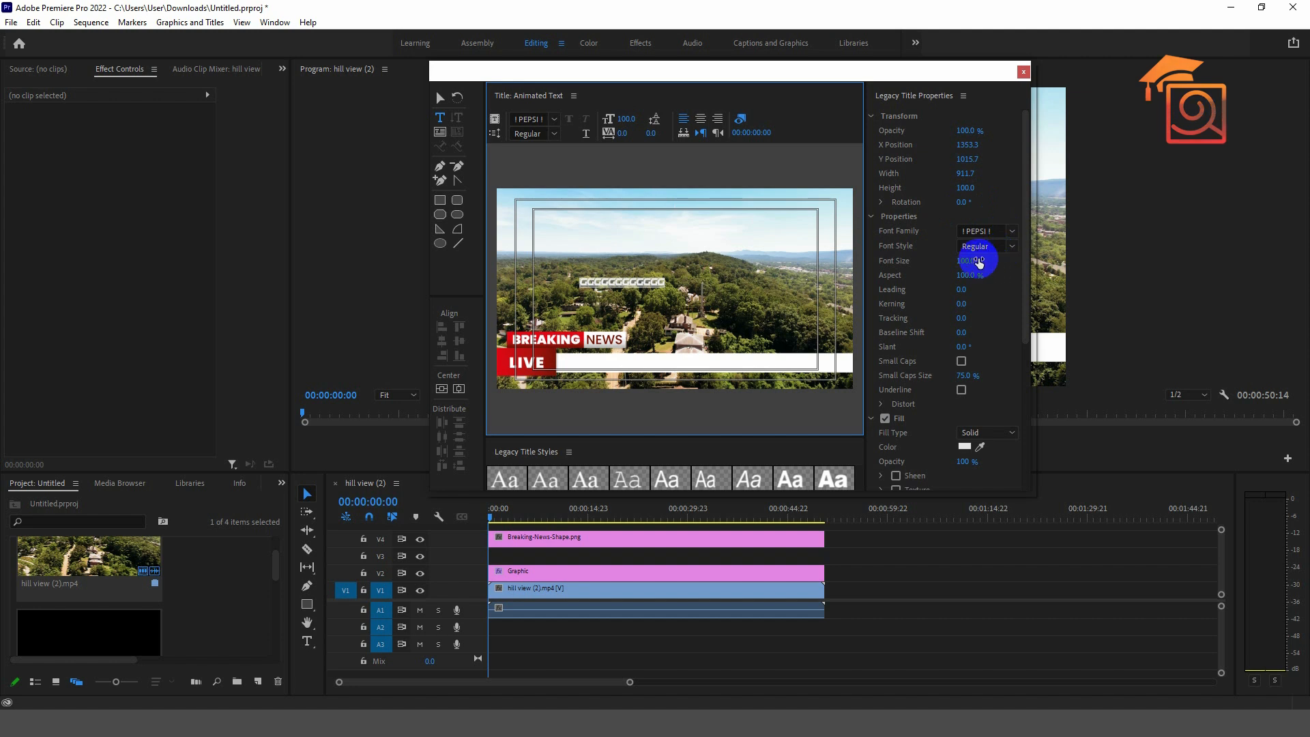
mouse_move(963, 261)
mouse_down()
mouse_move(1000, 263)
mouse_move(965, 258)
mouse_up()
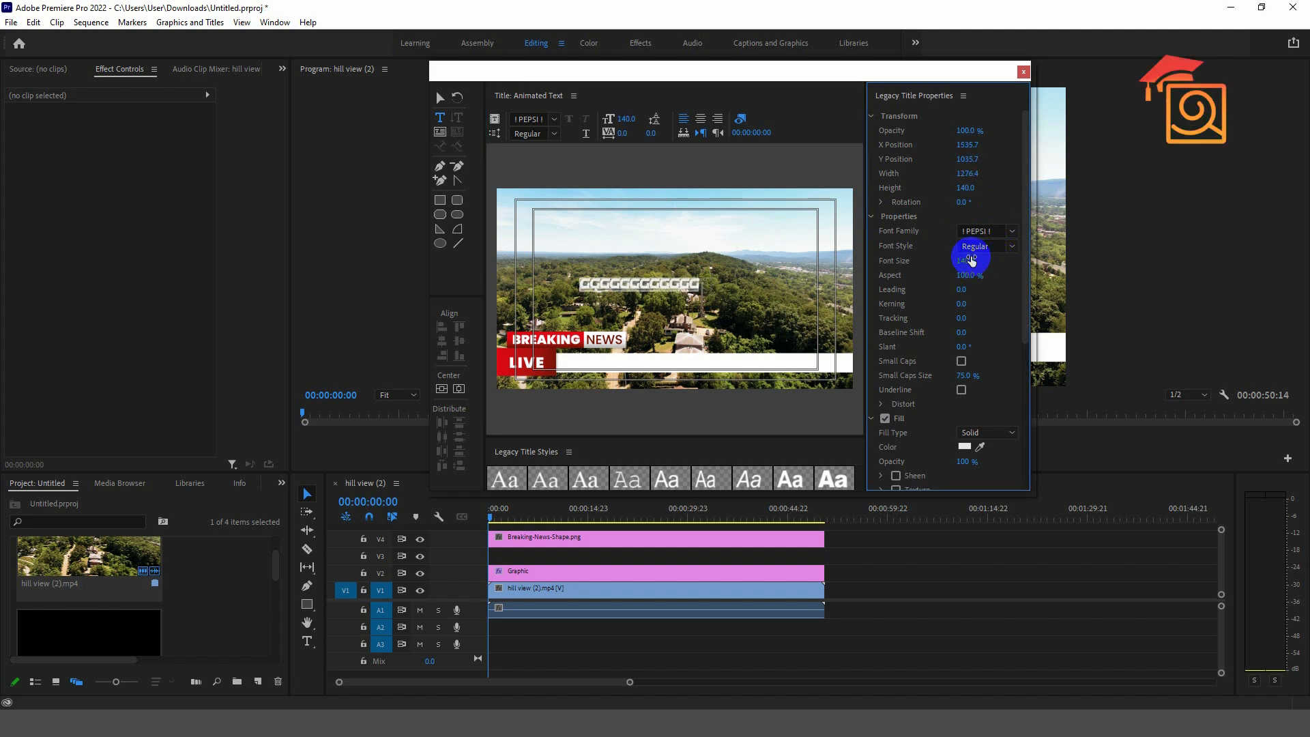
click(995, 230)
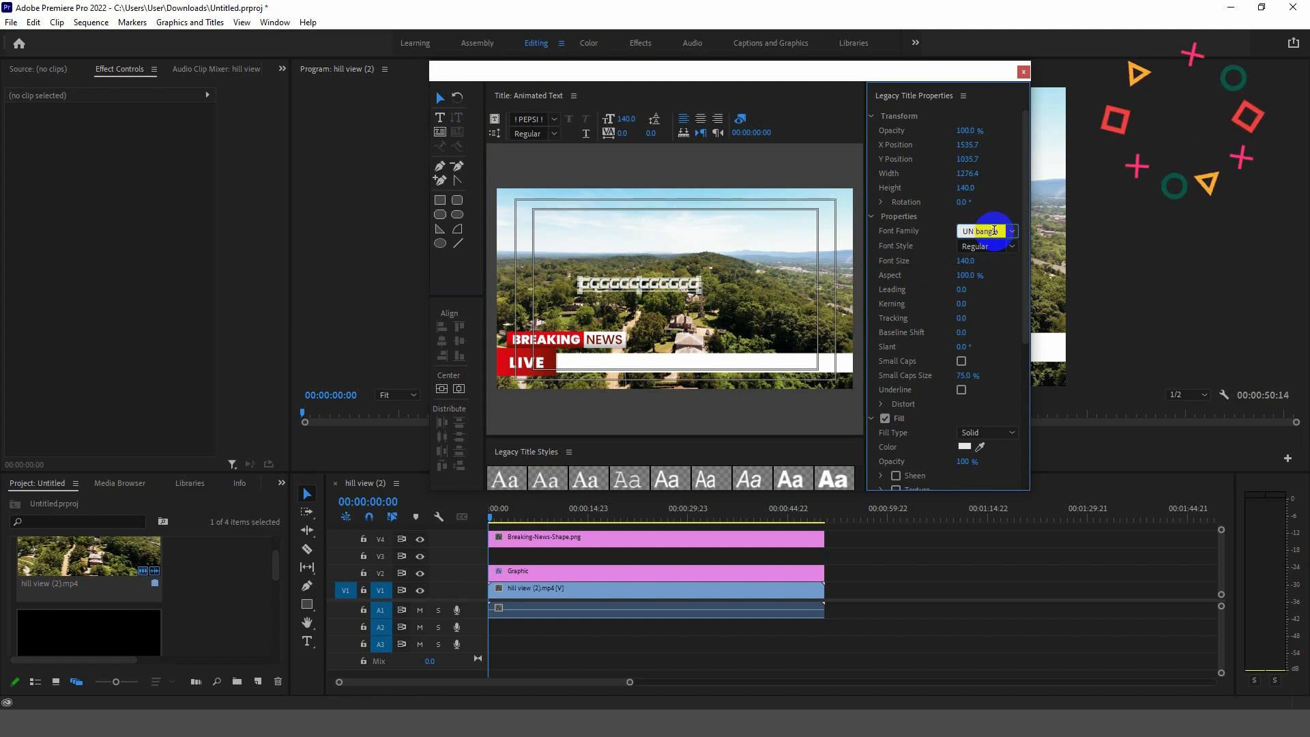
key(Return)
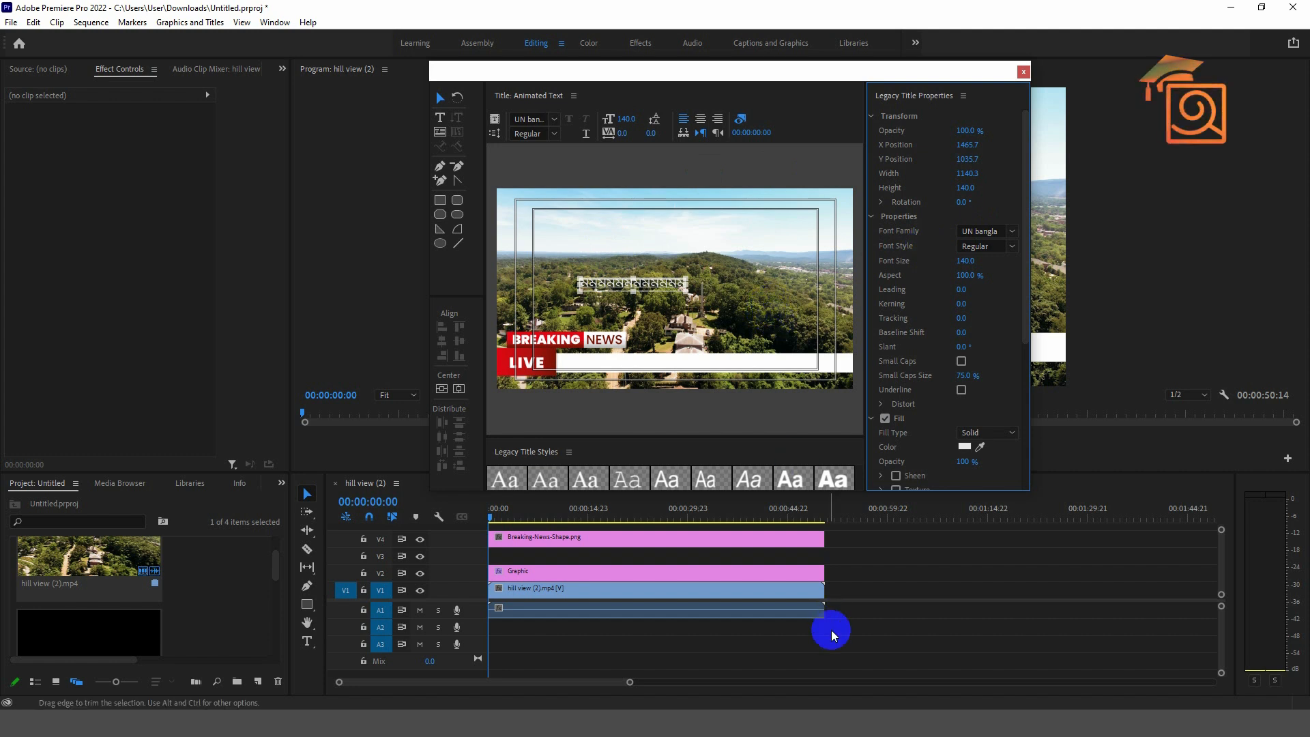
click(817, 708)
double_click(350, 123)
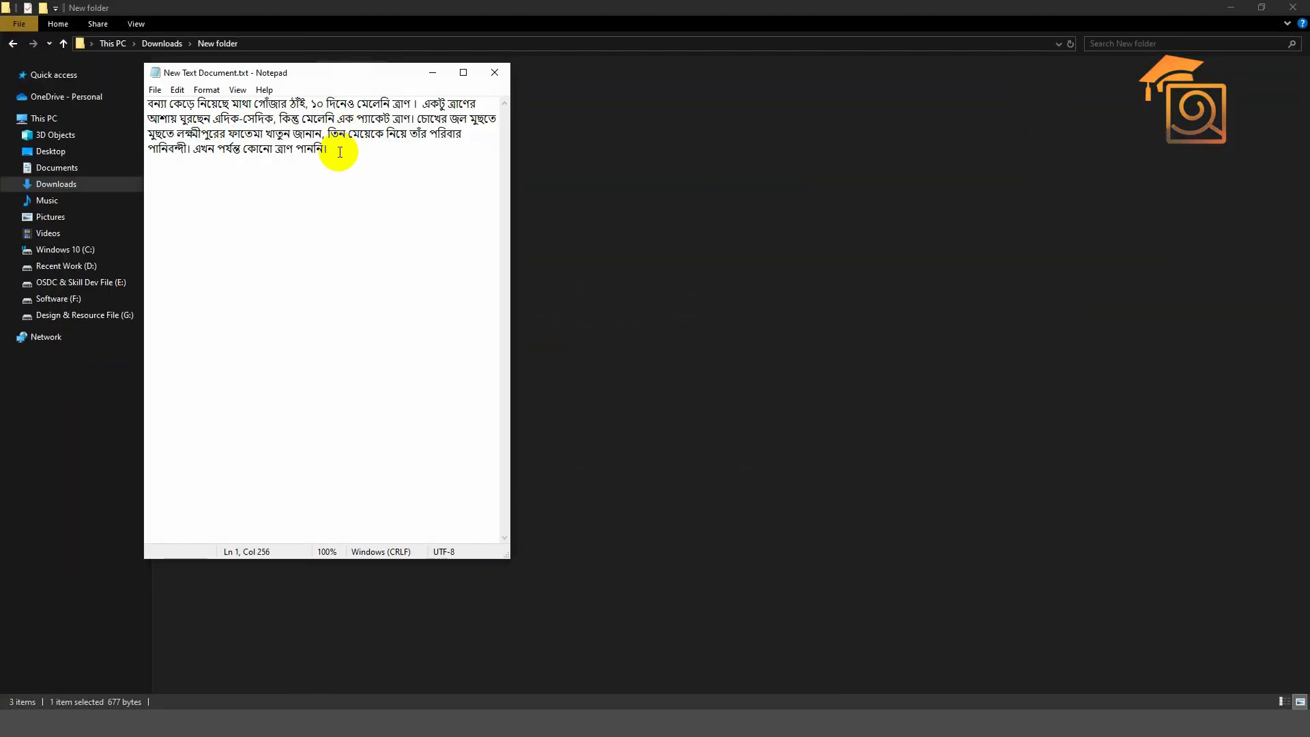
- Copy the whole Bengali paragraph and launch Avro's Unicode to Bijoy converter from the restored top bar
key(ctrl+a)
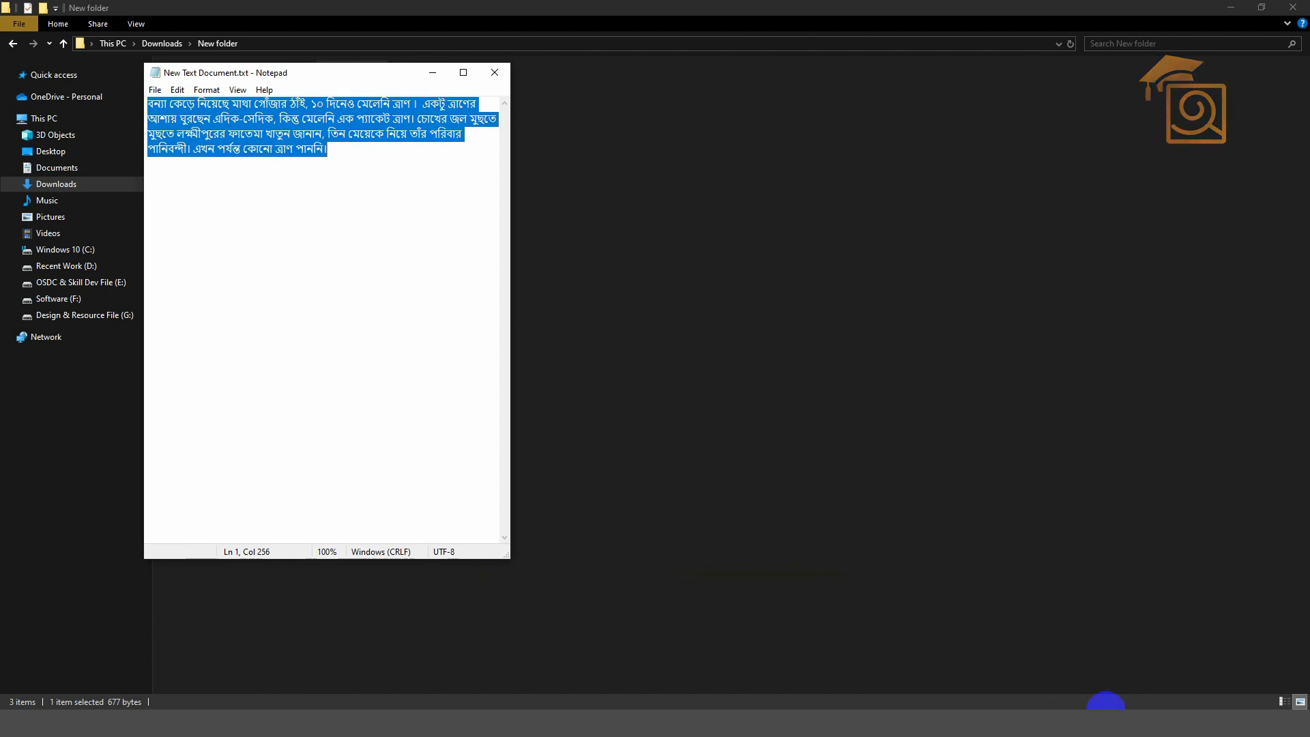
click(1103, 707)
right_click(1064, 669)
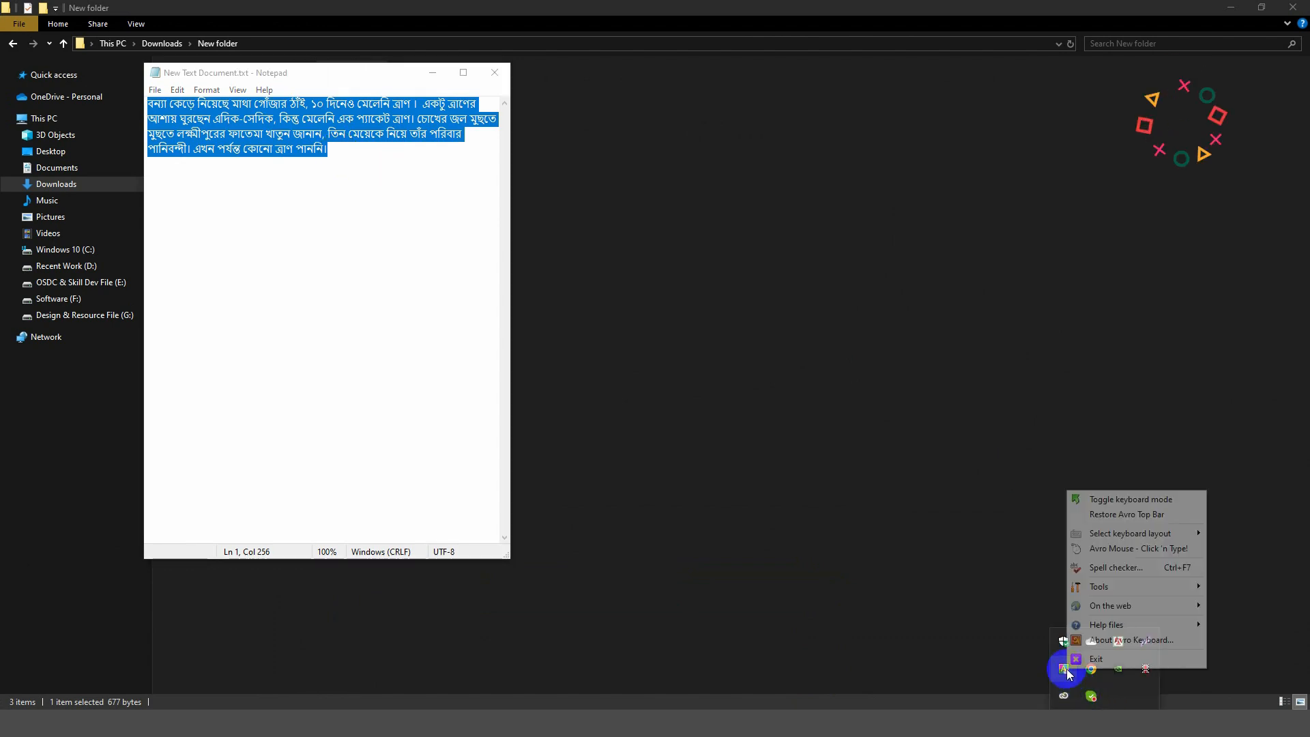
click(1113, 516)
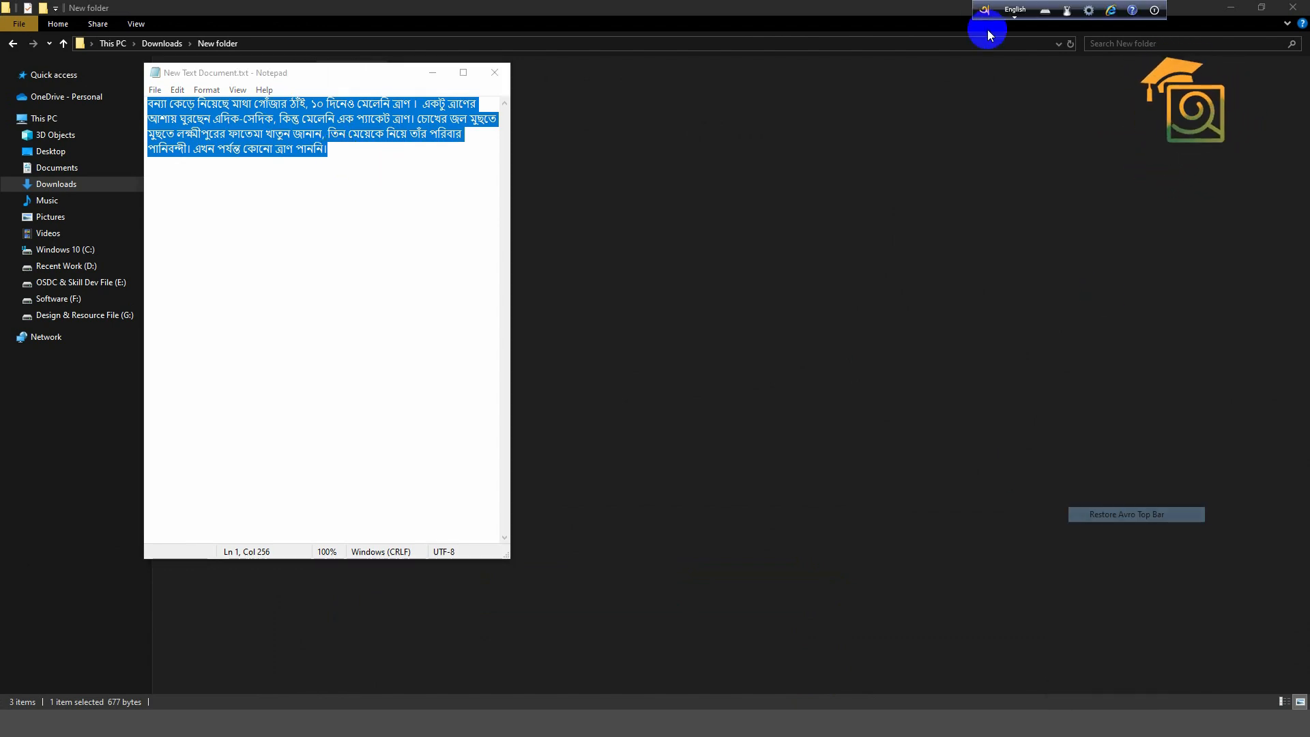
click(1087, 11)
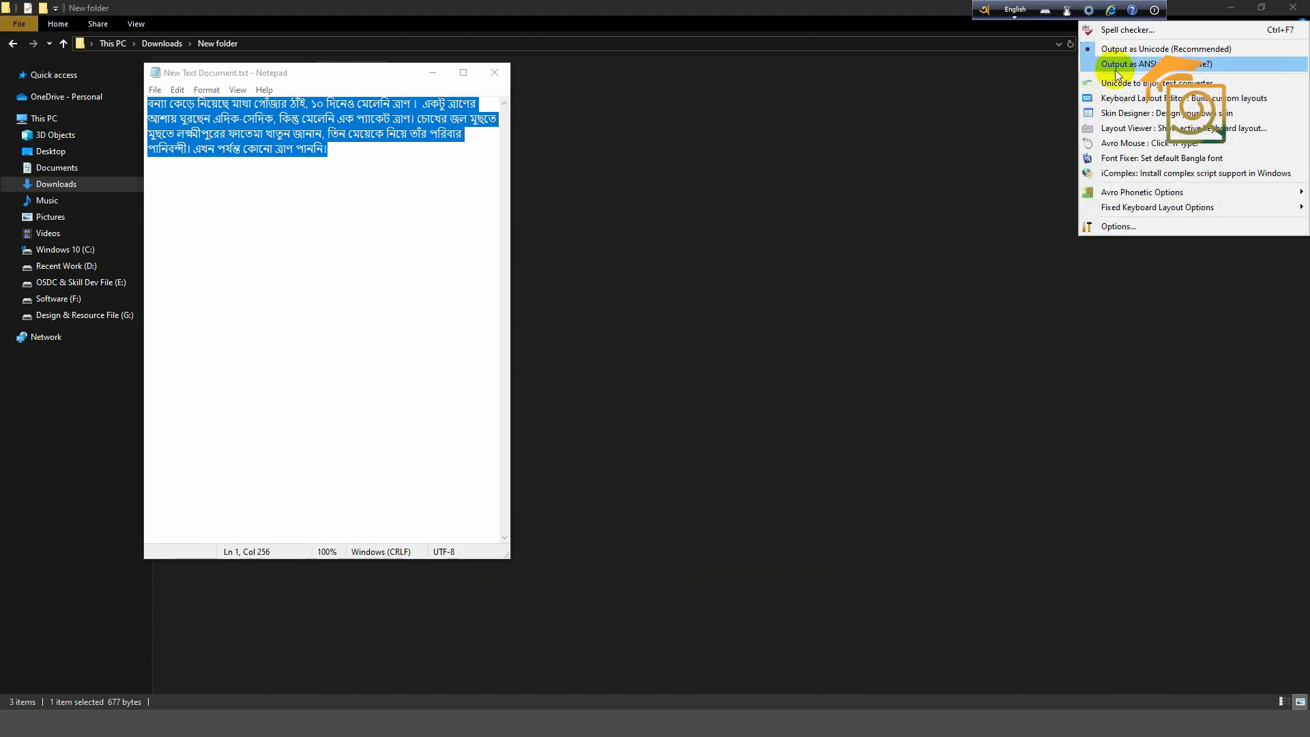
click(1136, 83)
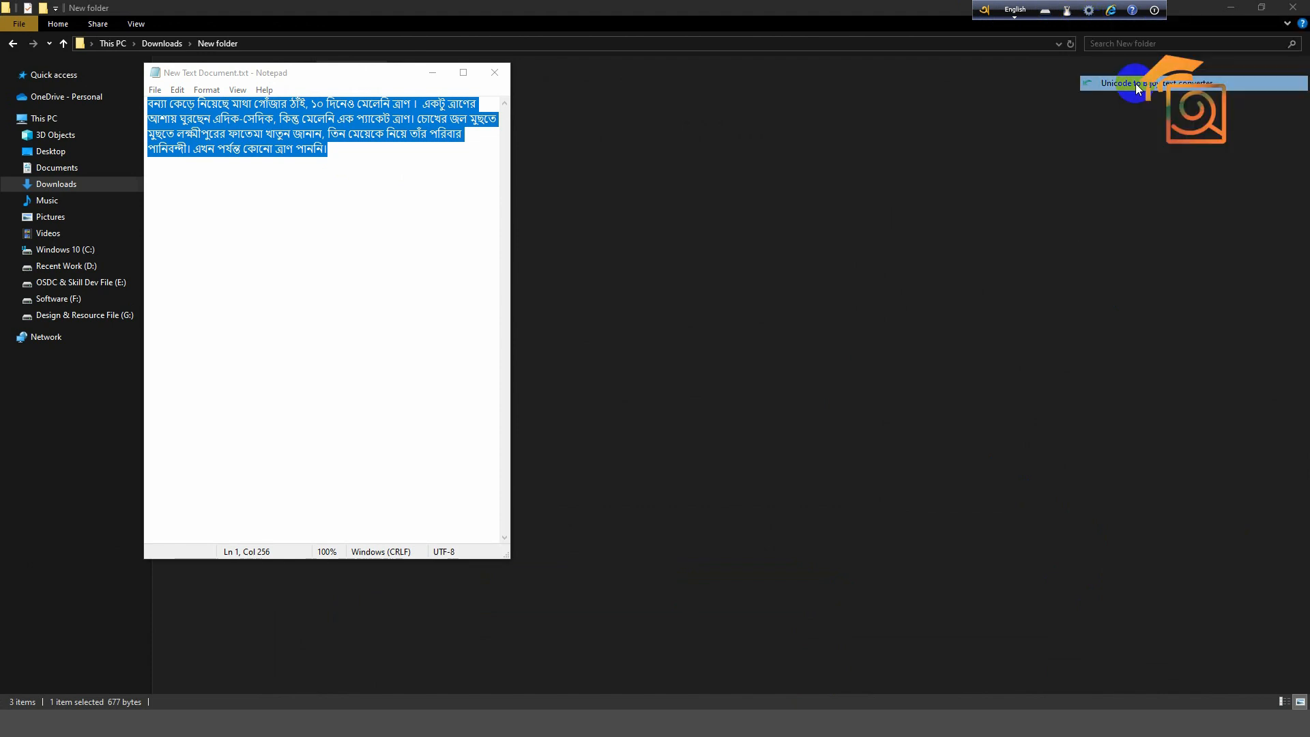
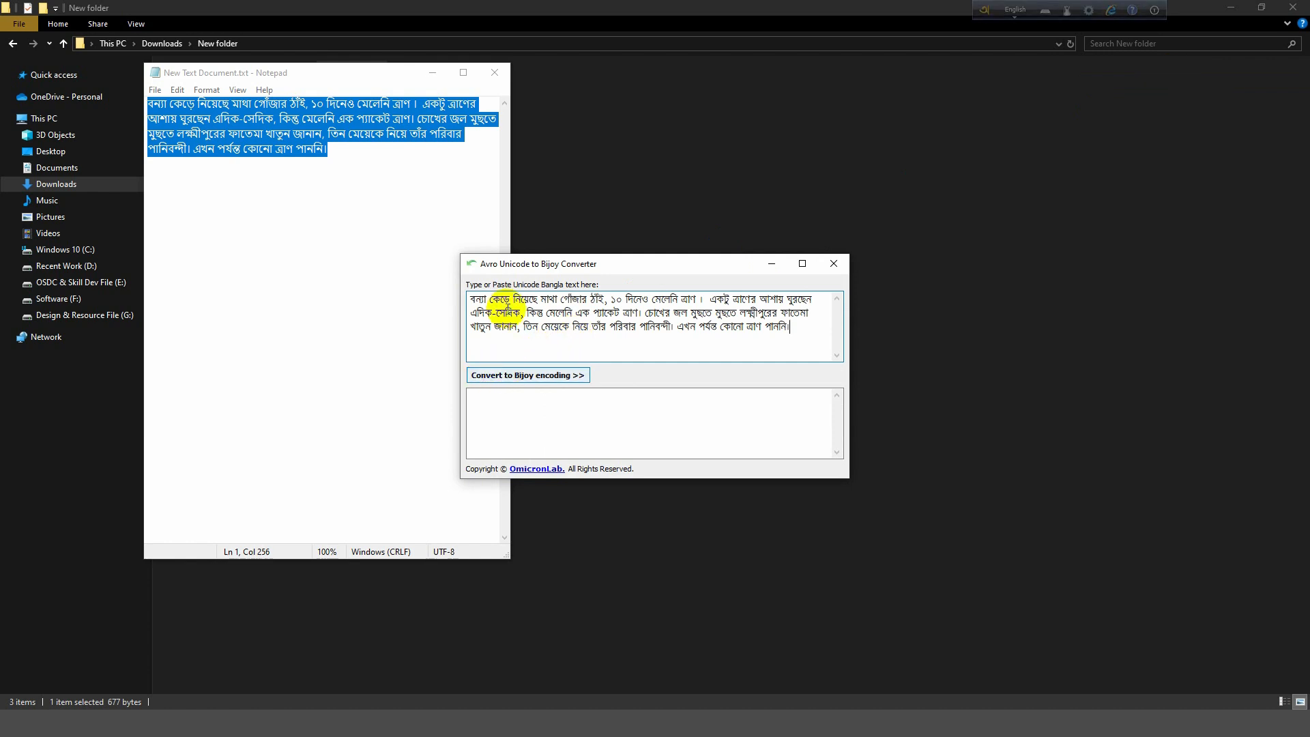
- Paste the paragraph, convert it to Bijoy encoding, copy the result, and minimize both windows
click(531, 382)
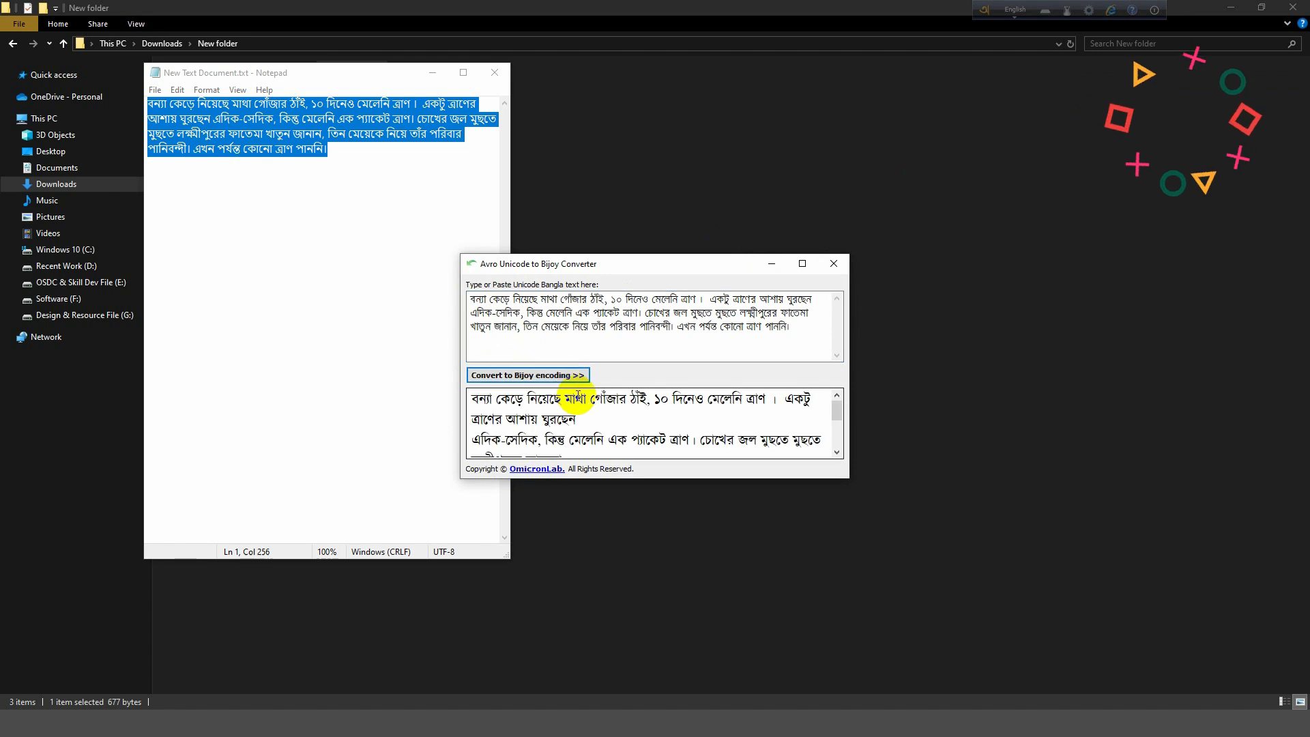
key(ctrl+a)
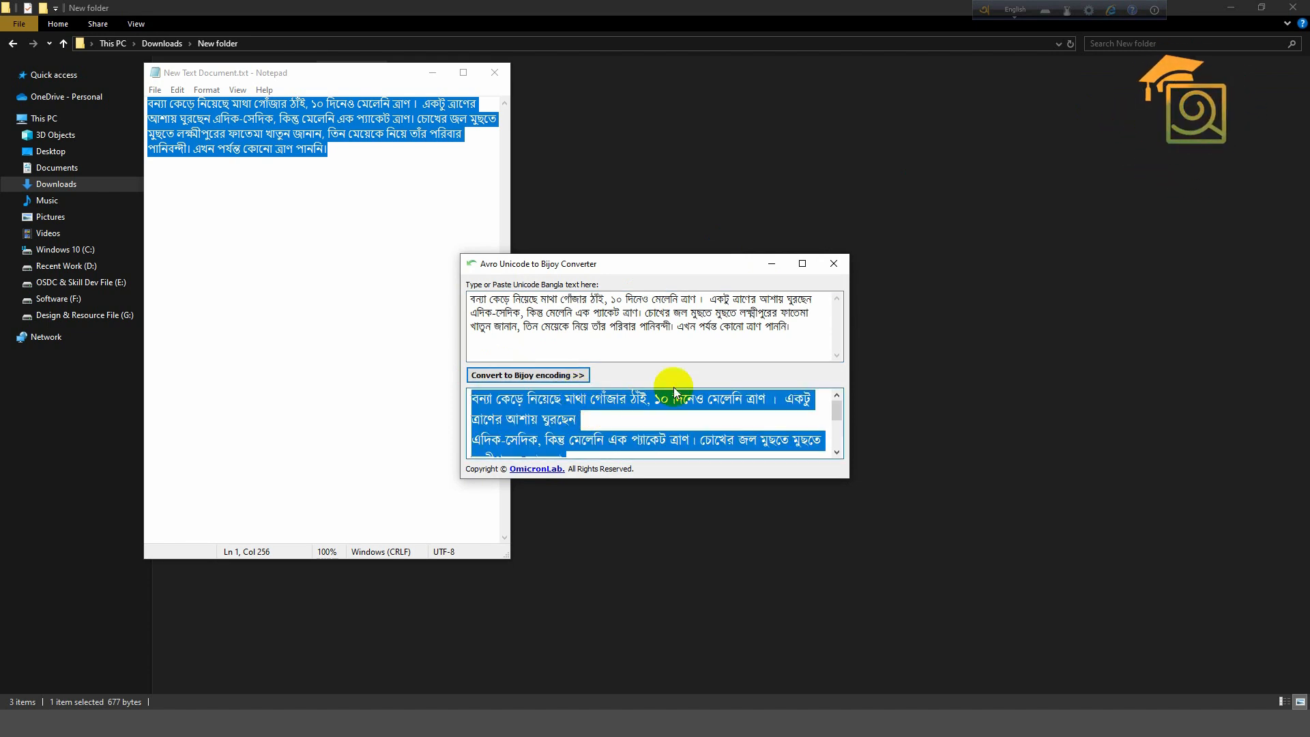
click(769, 267)
click(434, 74)
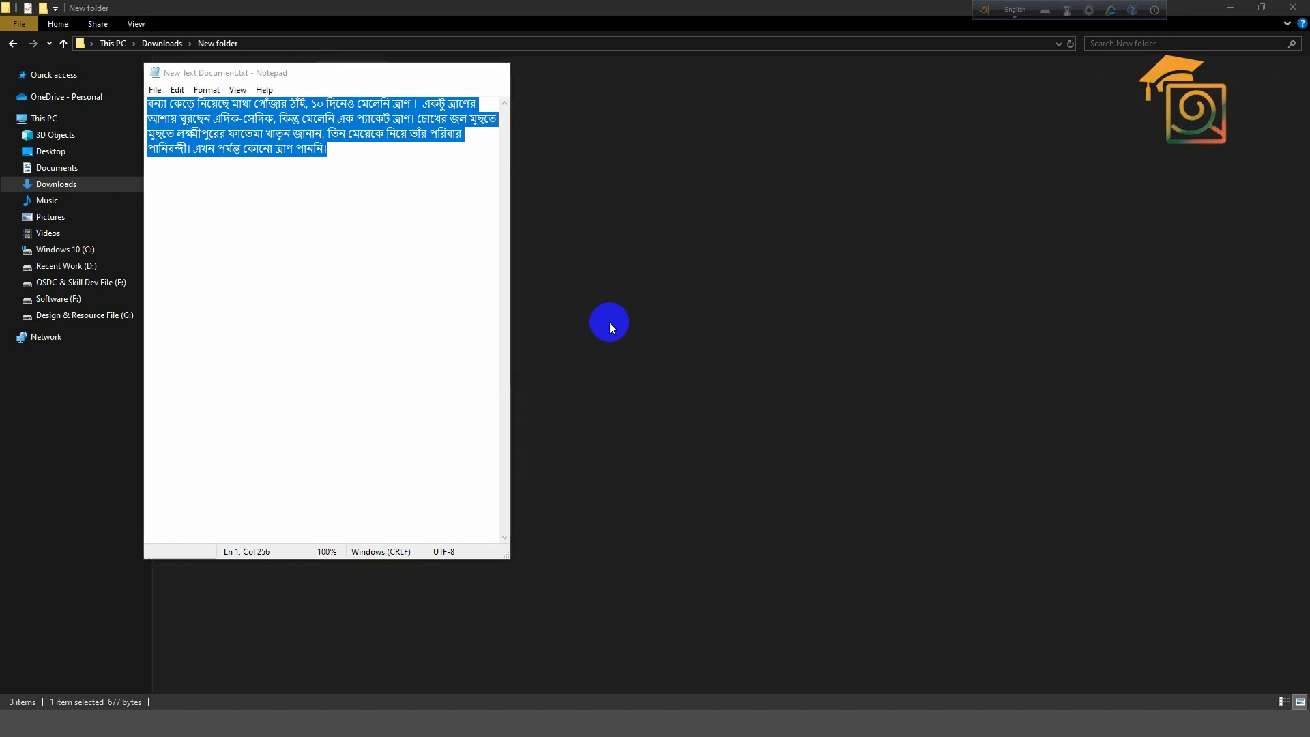
- Replace the placeholder with the pasted Bijoy text as one long line at font size 113
click(602, 716)
click(647, 282)
key(ctrl+a)
key(ctrl+v)
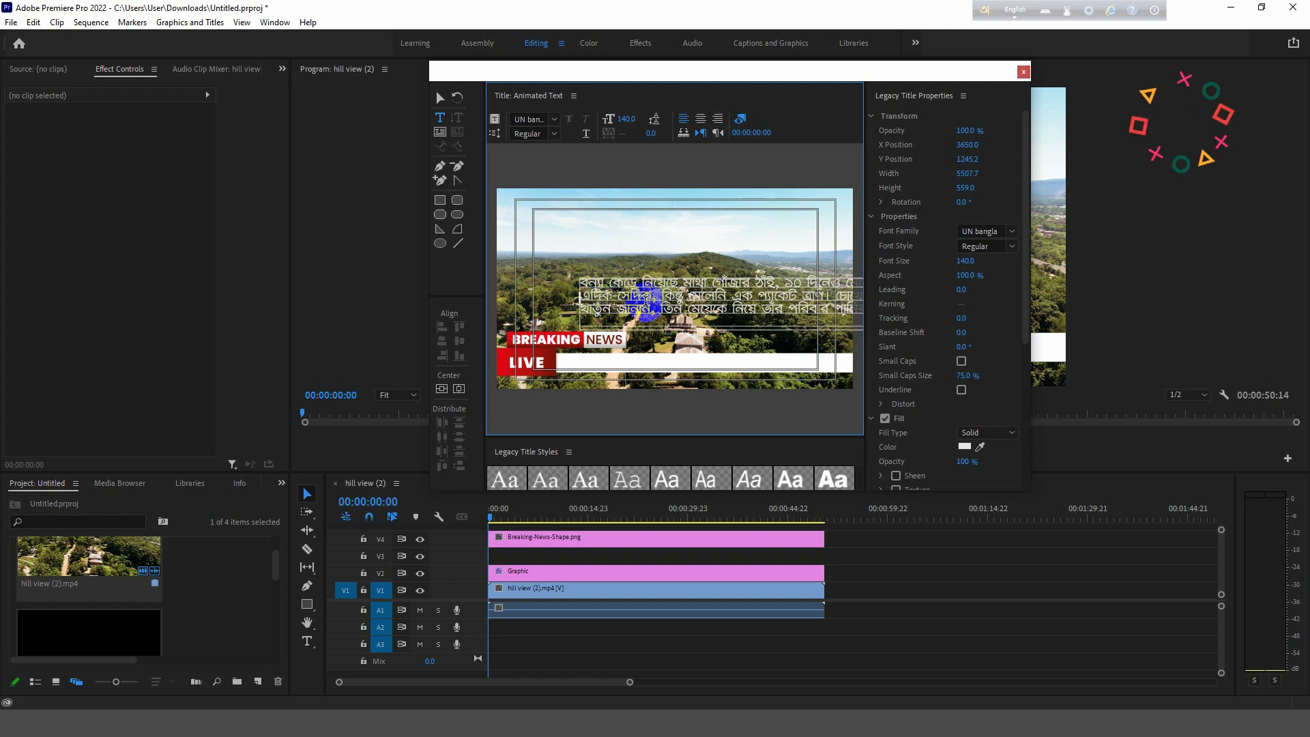
click(647, 301)
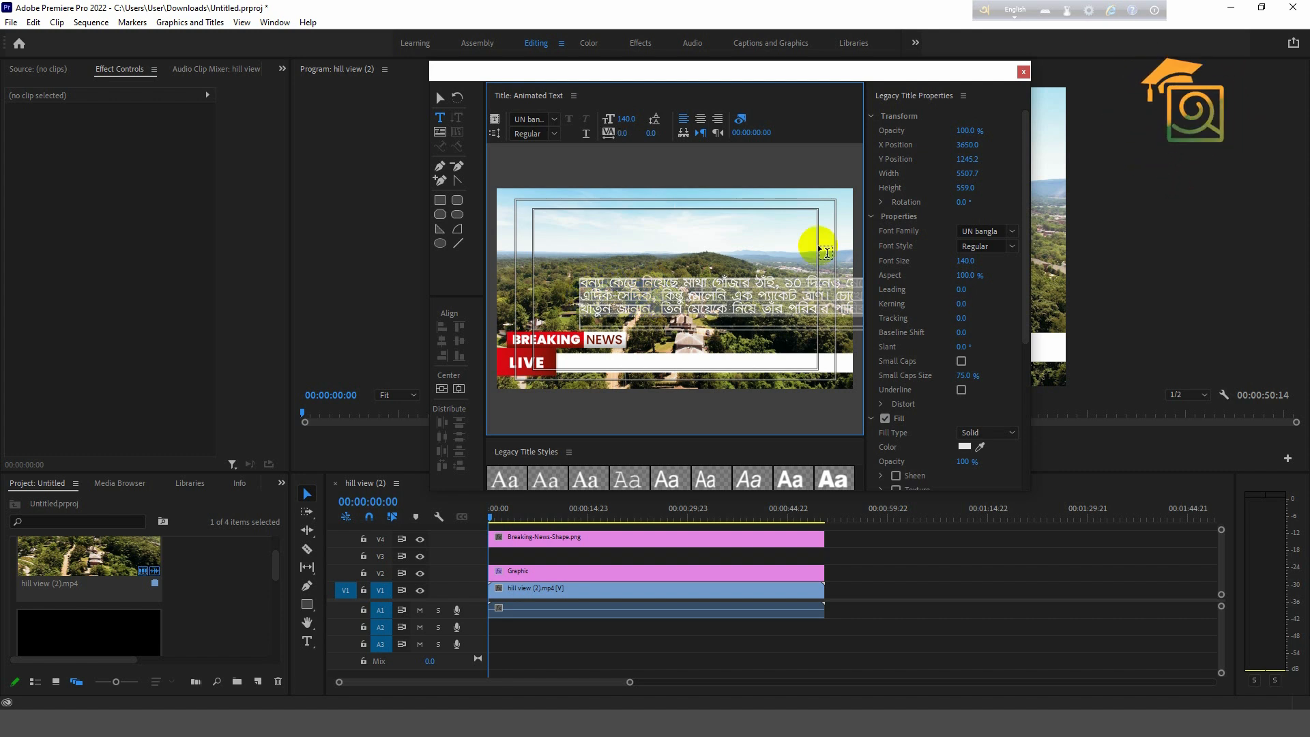
drag(964, 261, 895, 269)
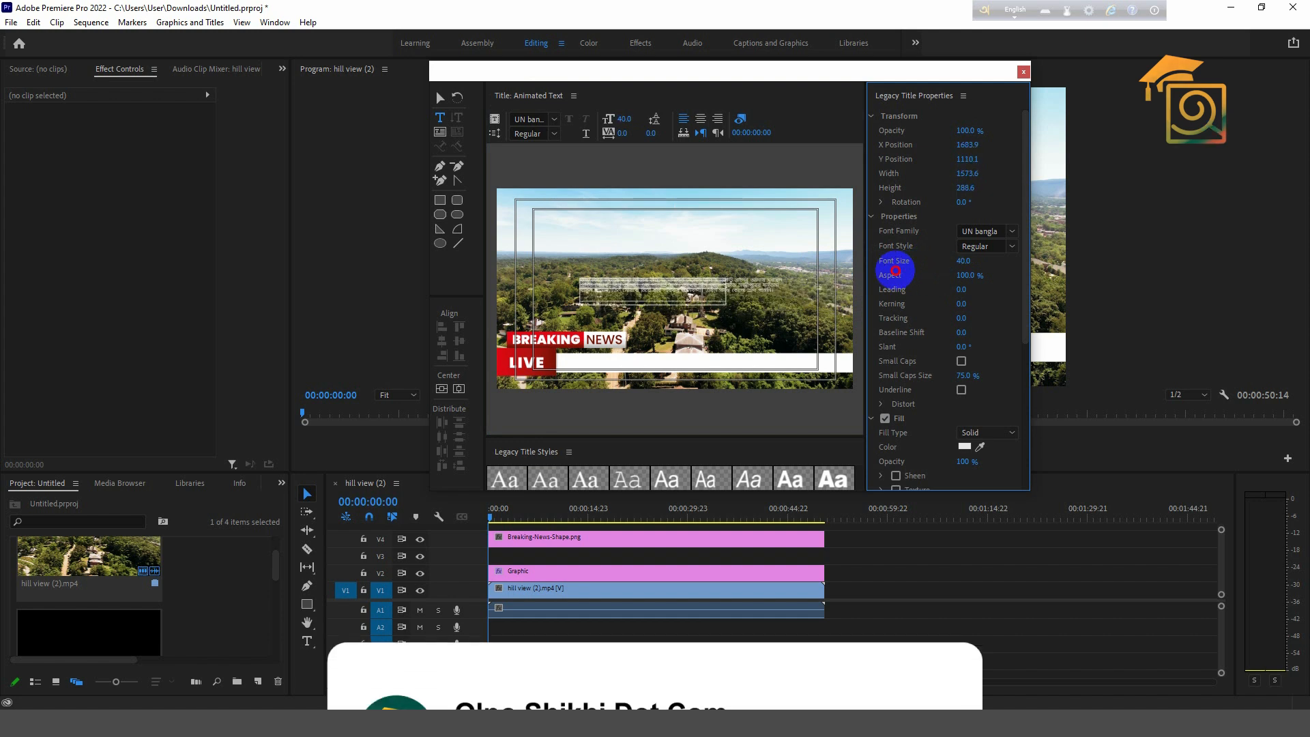
click(626, 295)
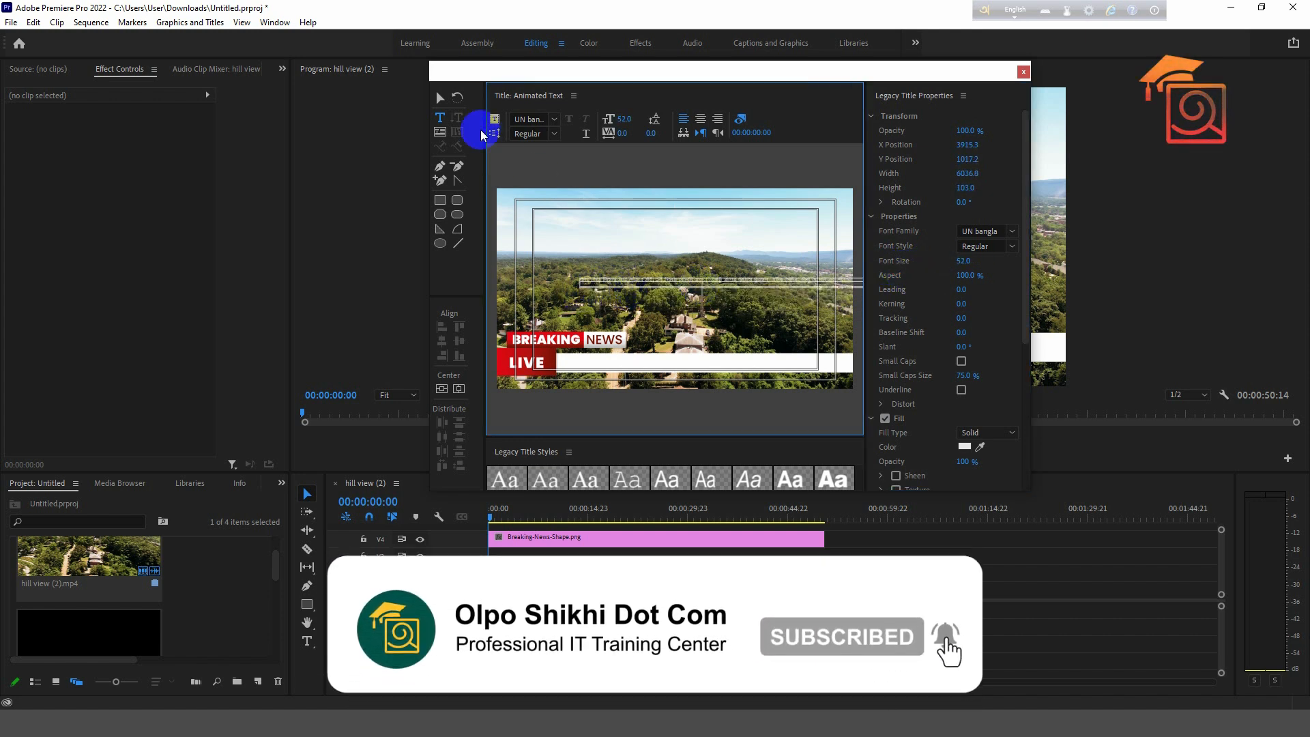
click(441, 99)
drag(961, 265, 925, 273)
double_click(616, 291)
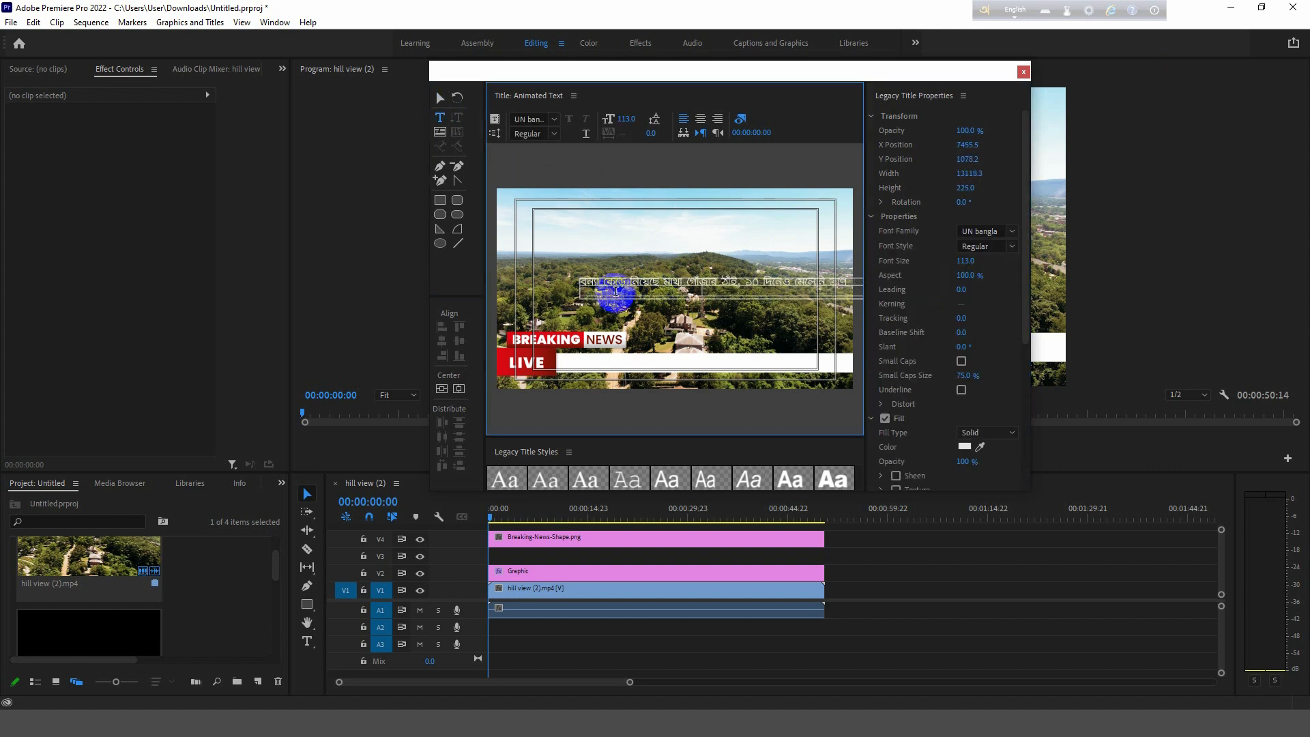
- Increase the Bengali text's font size to 121, keeping the Regular style
click(440, 102)
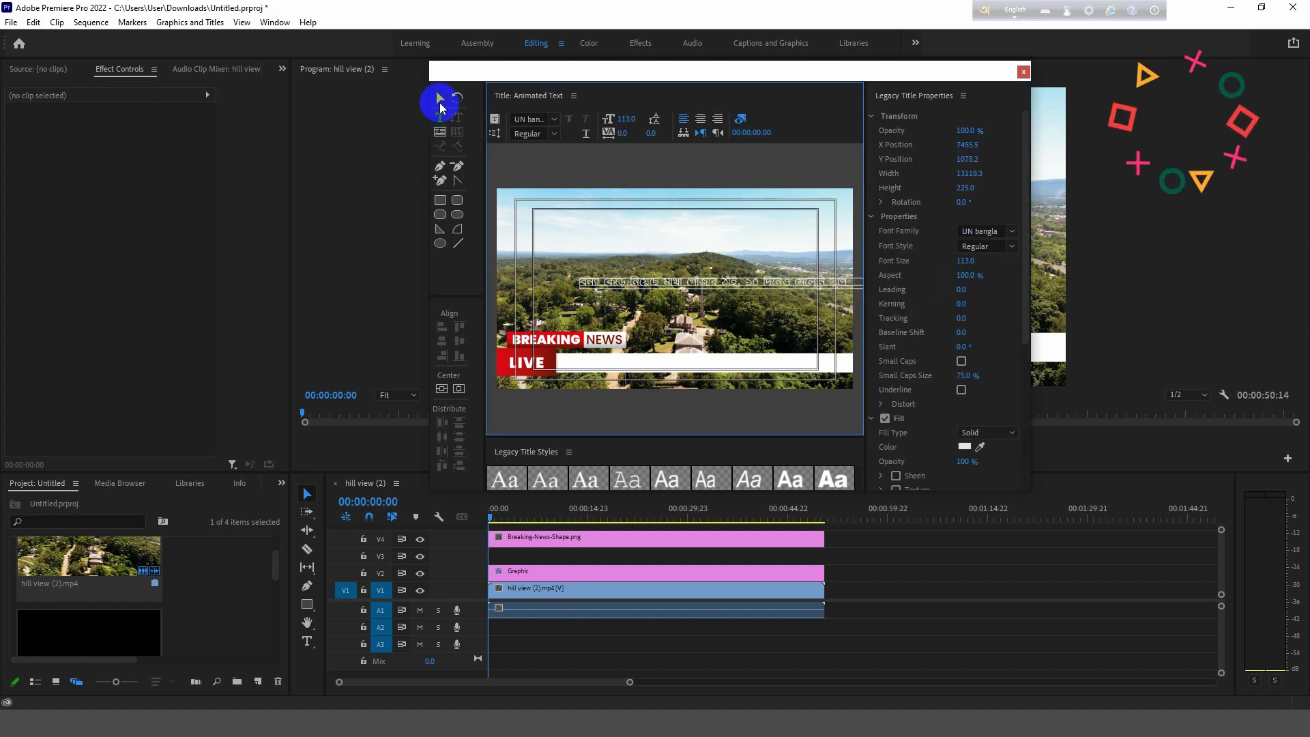
drag(966, 258, 973, 258)
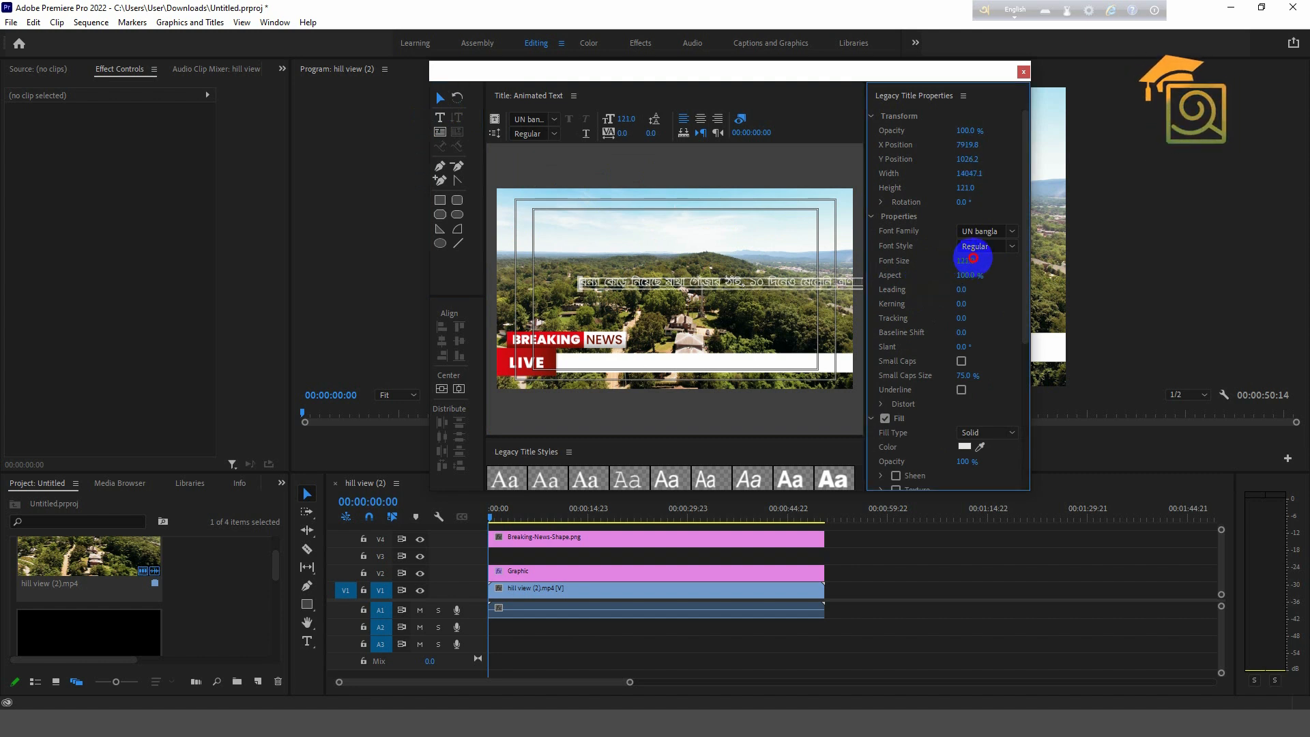
click(1016, 249)
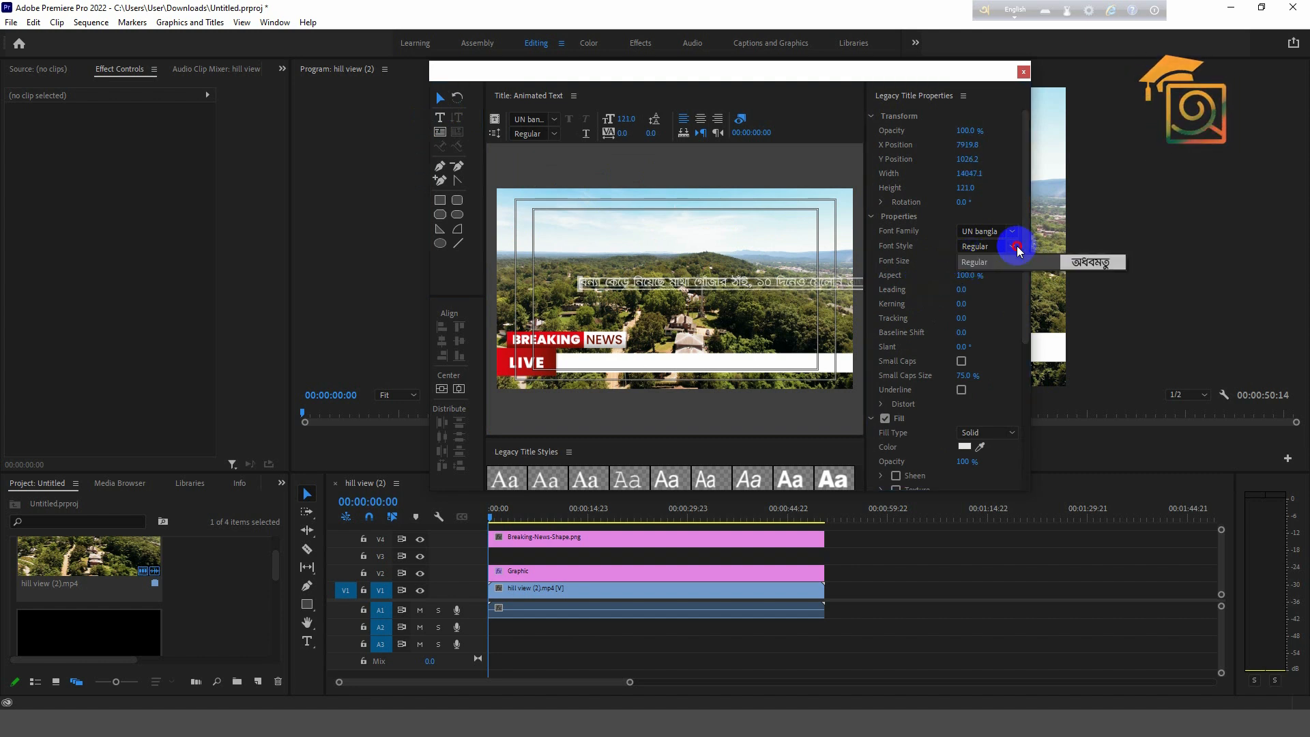
click(976, 263)
click(972, 259)
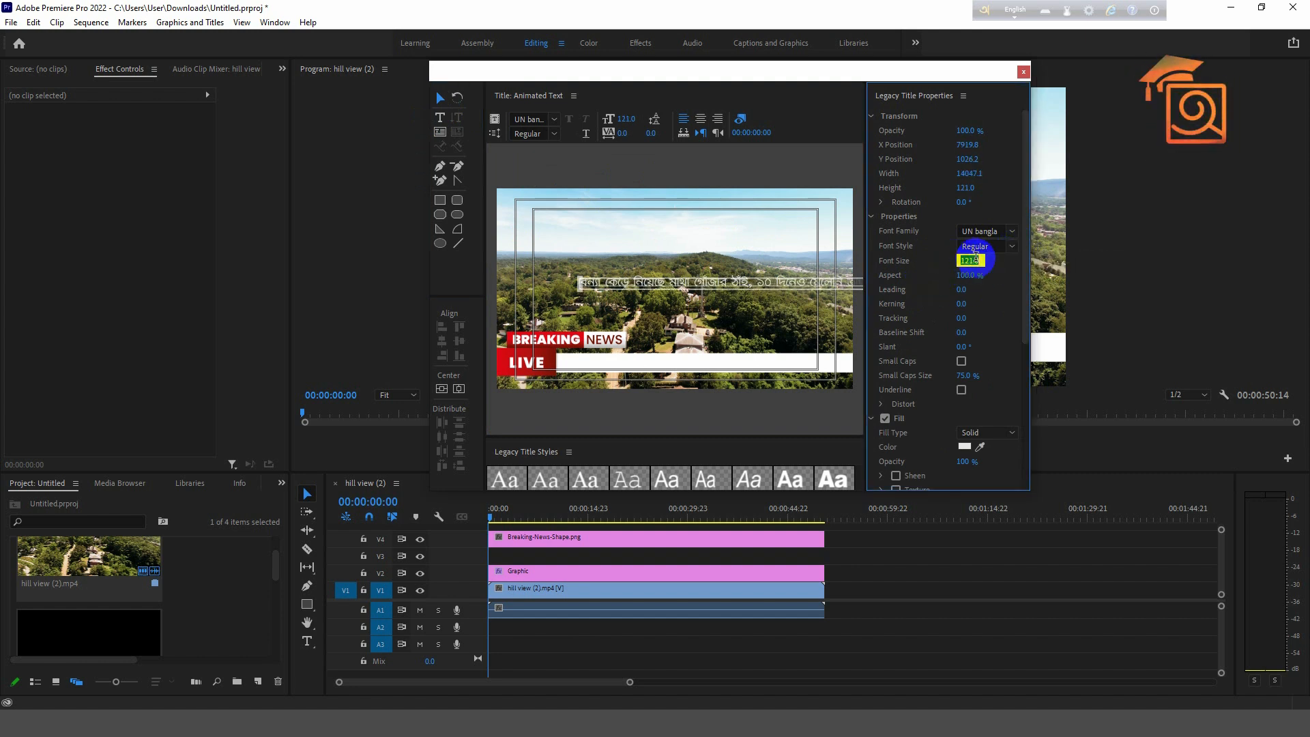
drag(1028, 280, 1029, 321)
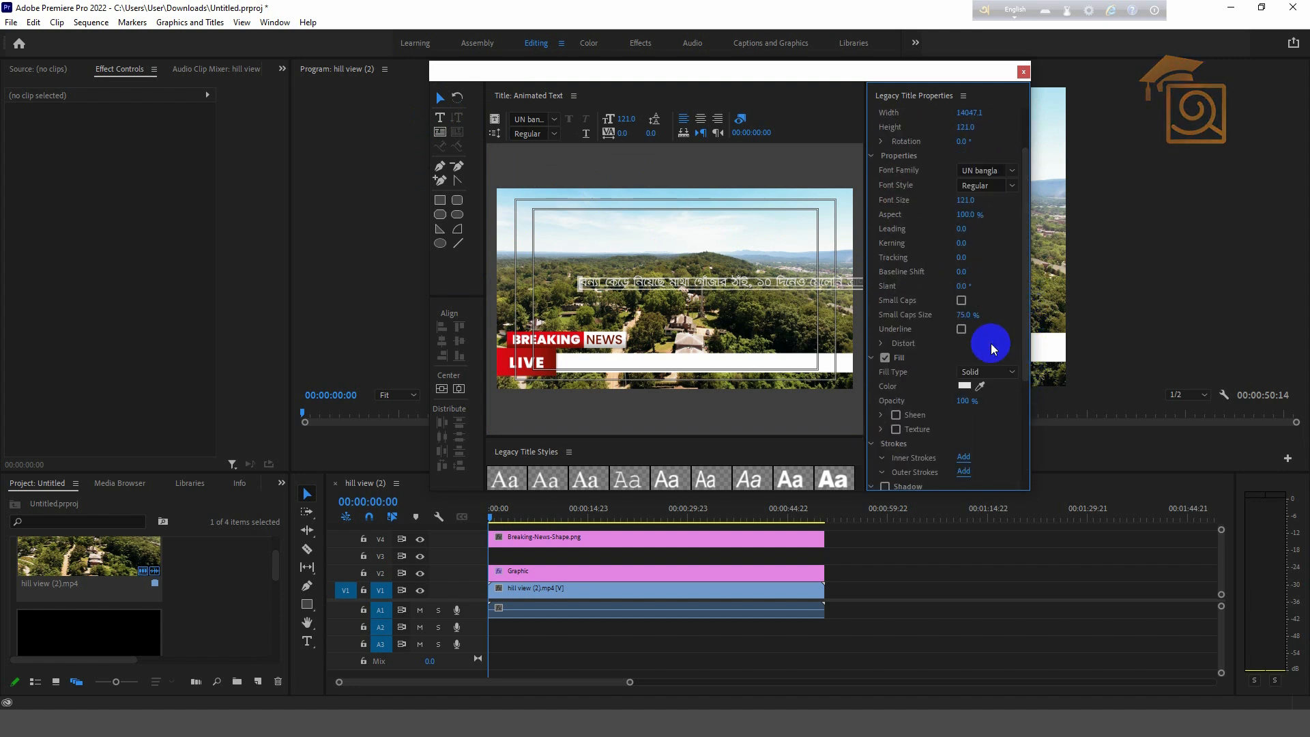
- Set the text fill colour to pure black (000000)
click(964, 387)
drag(539, 317, 468, 241)
click(794, 267)
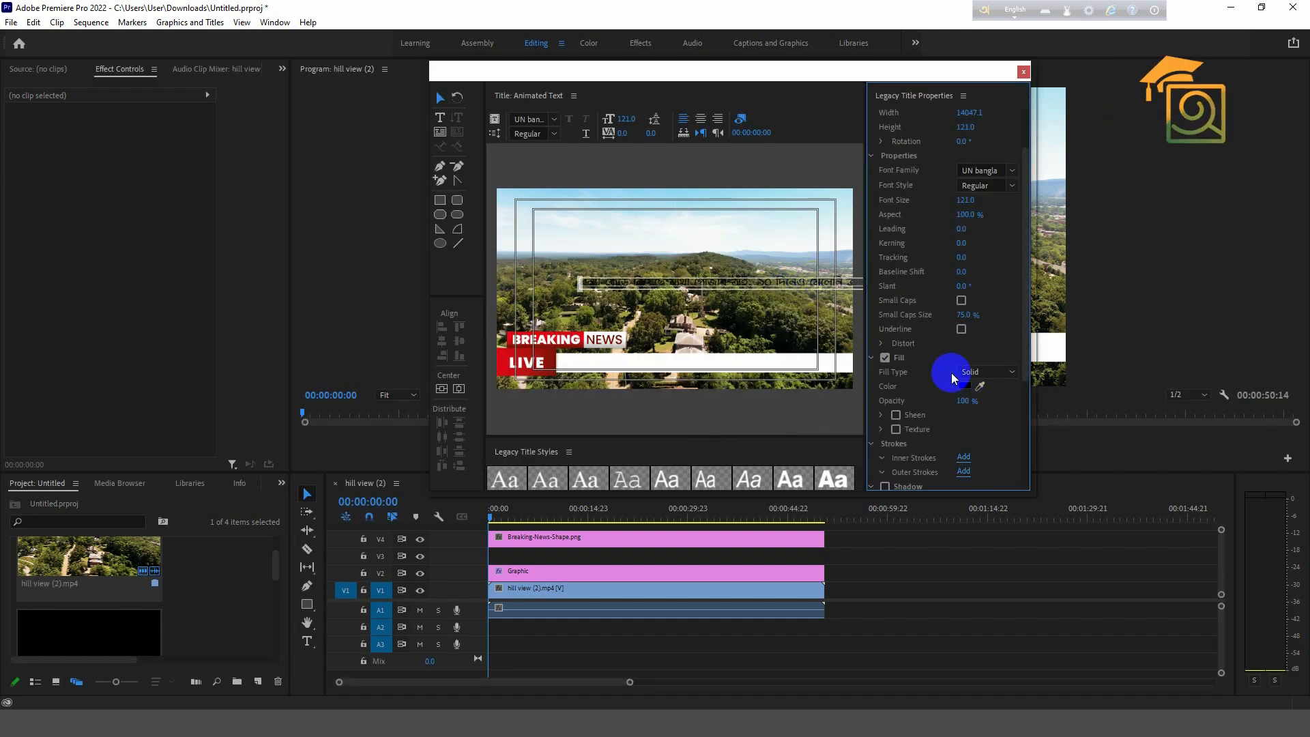
click(965, 389)
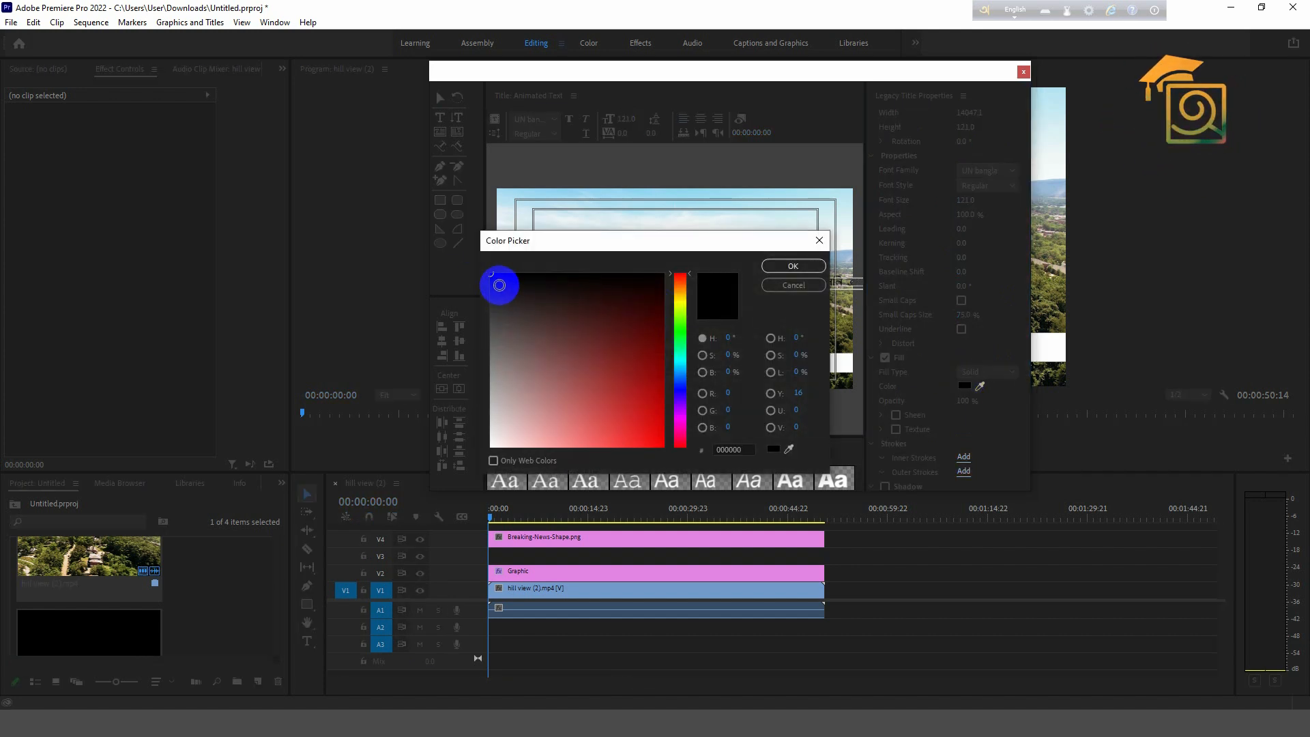
- Apply the 121212 fill and move the Bengali line down onto the white bar
click(782, 266)
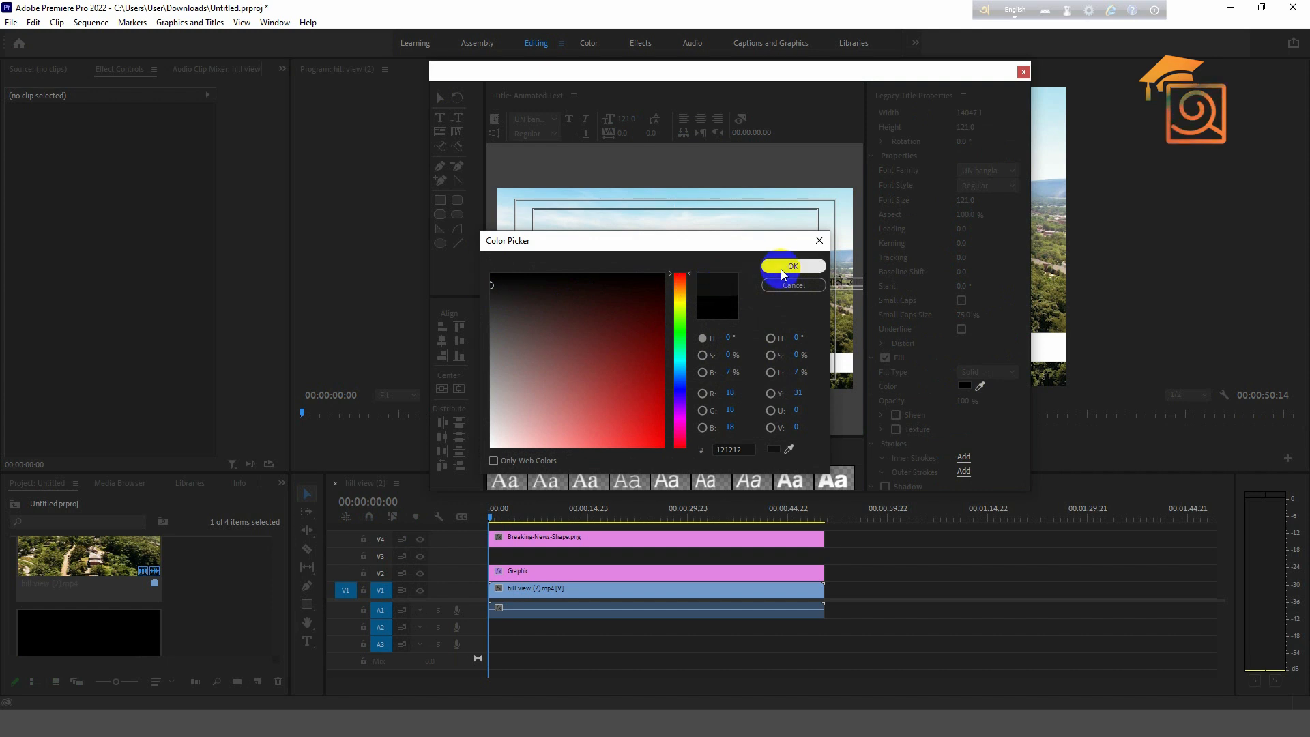
drag(771, 269, 657, 361)
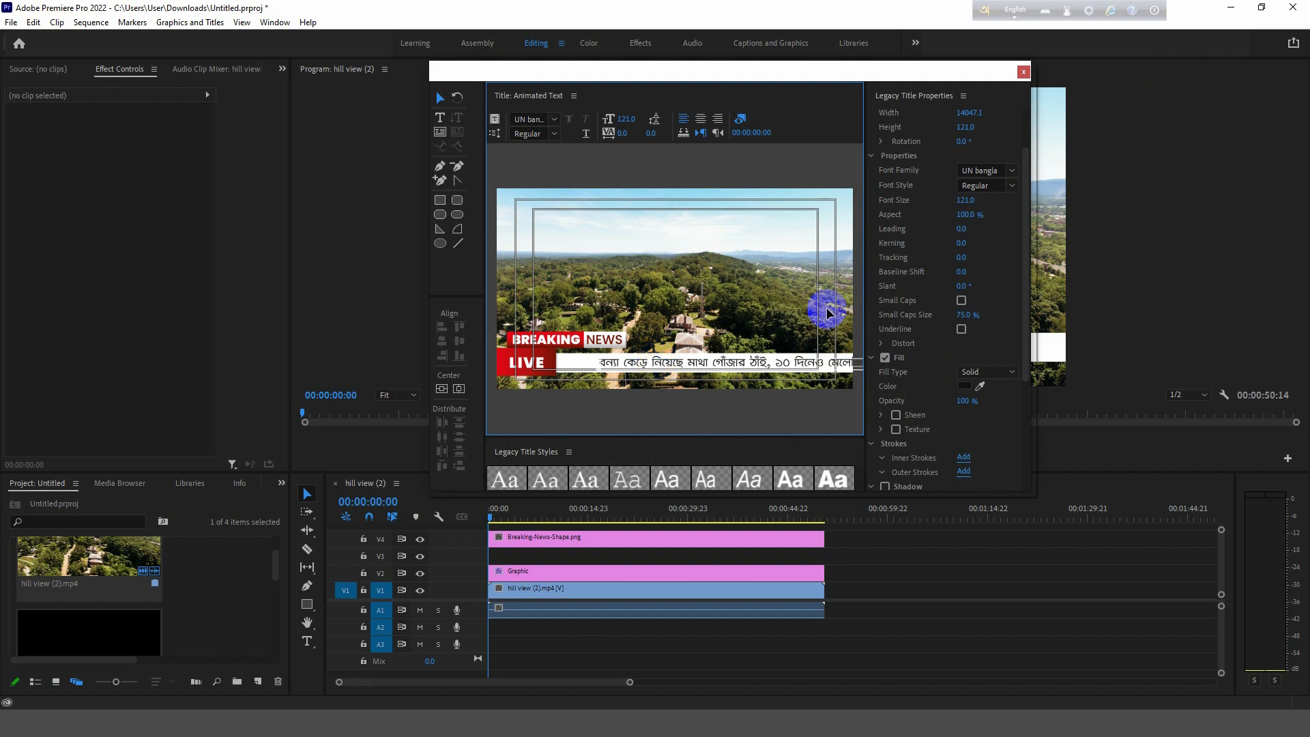
click(494, 133)
- Set the Bengali title to Crawl Left, starting and ending off screen, and close the titler
drag(558, 275, 636, 183)
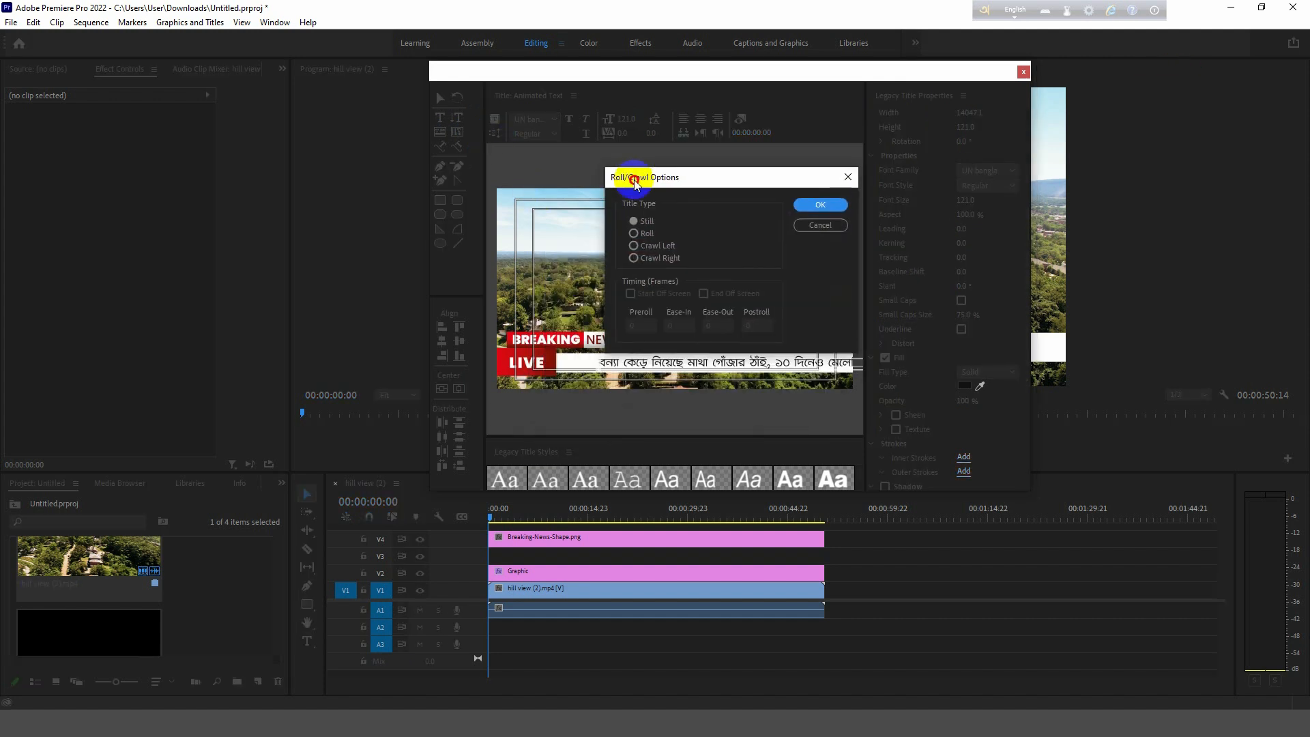
click(659, 247)
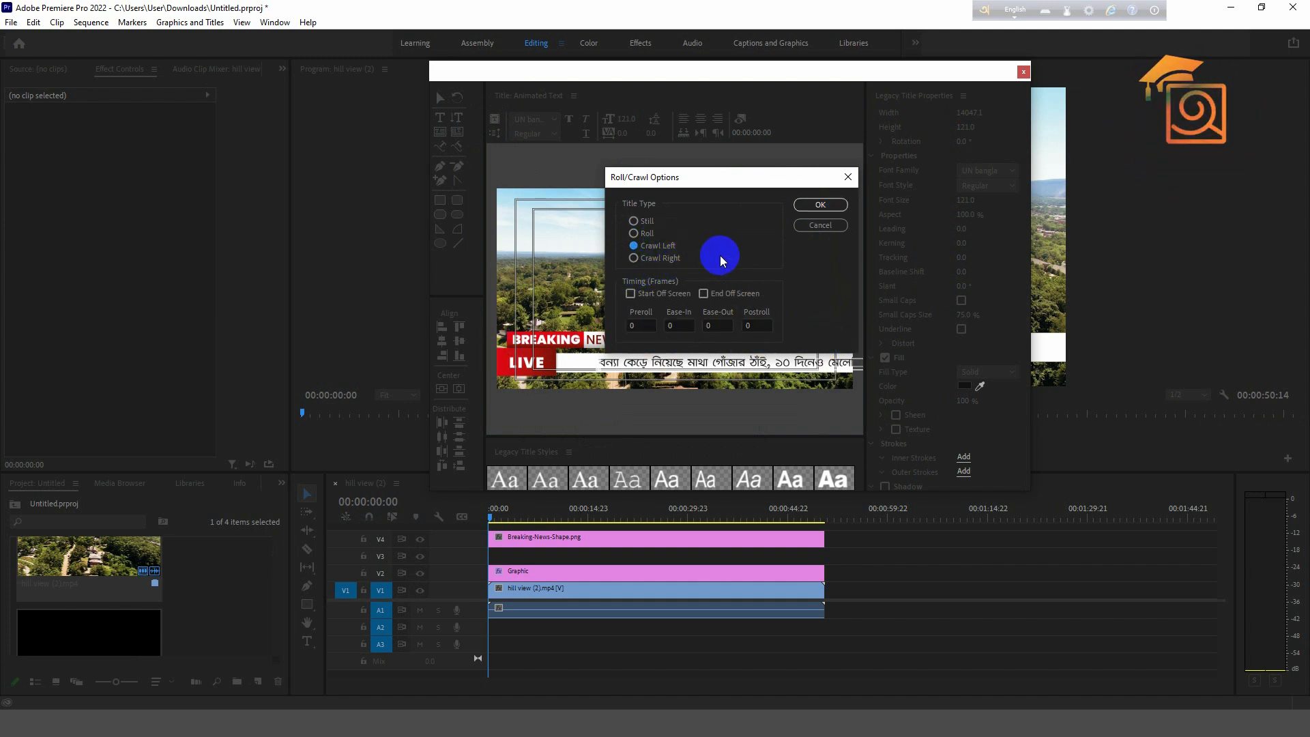
drag(665, 176, 765, 172)
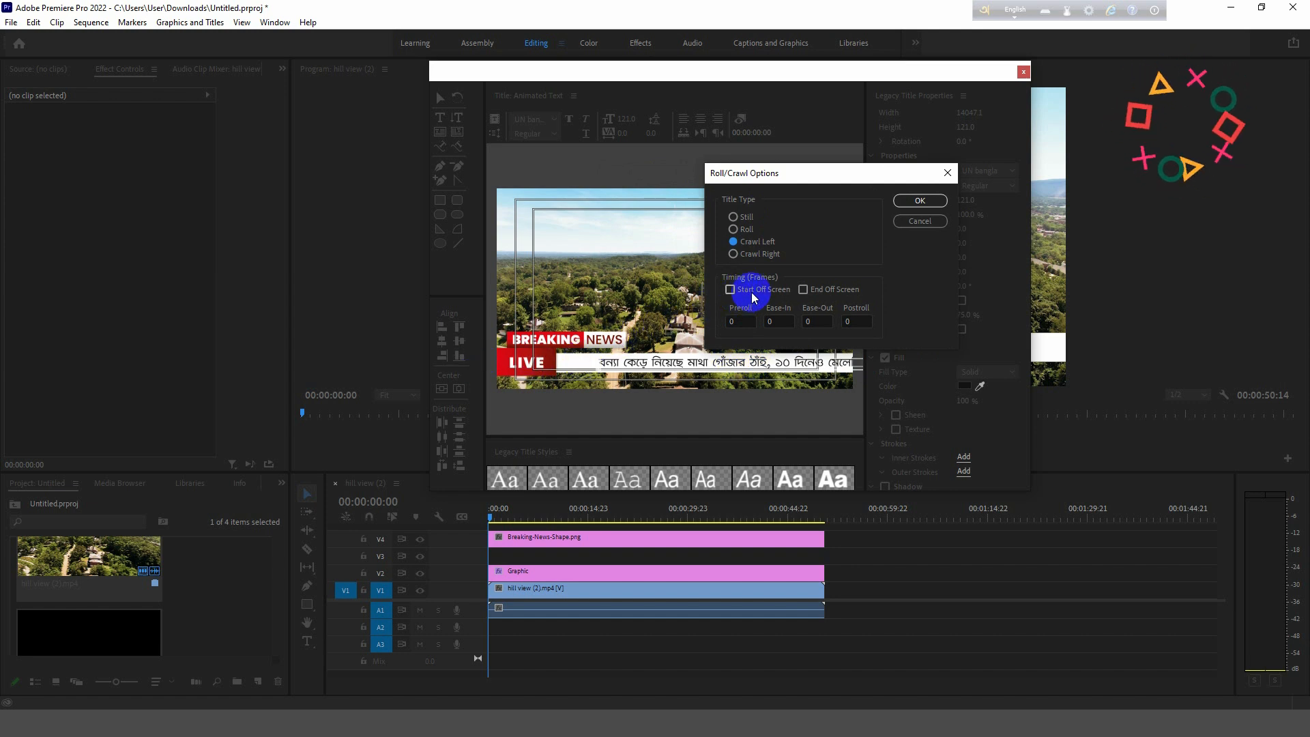
click(814, 289)
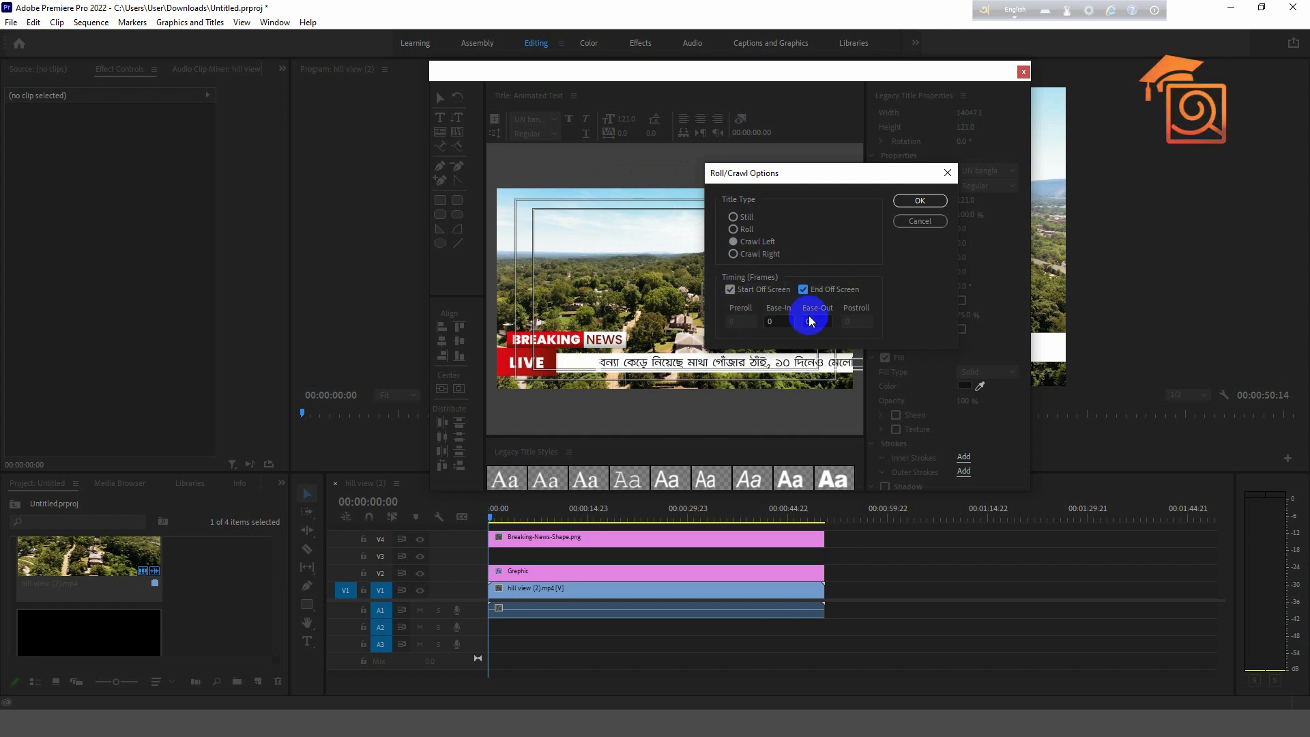
click(901, 201)
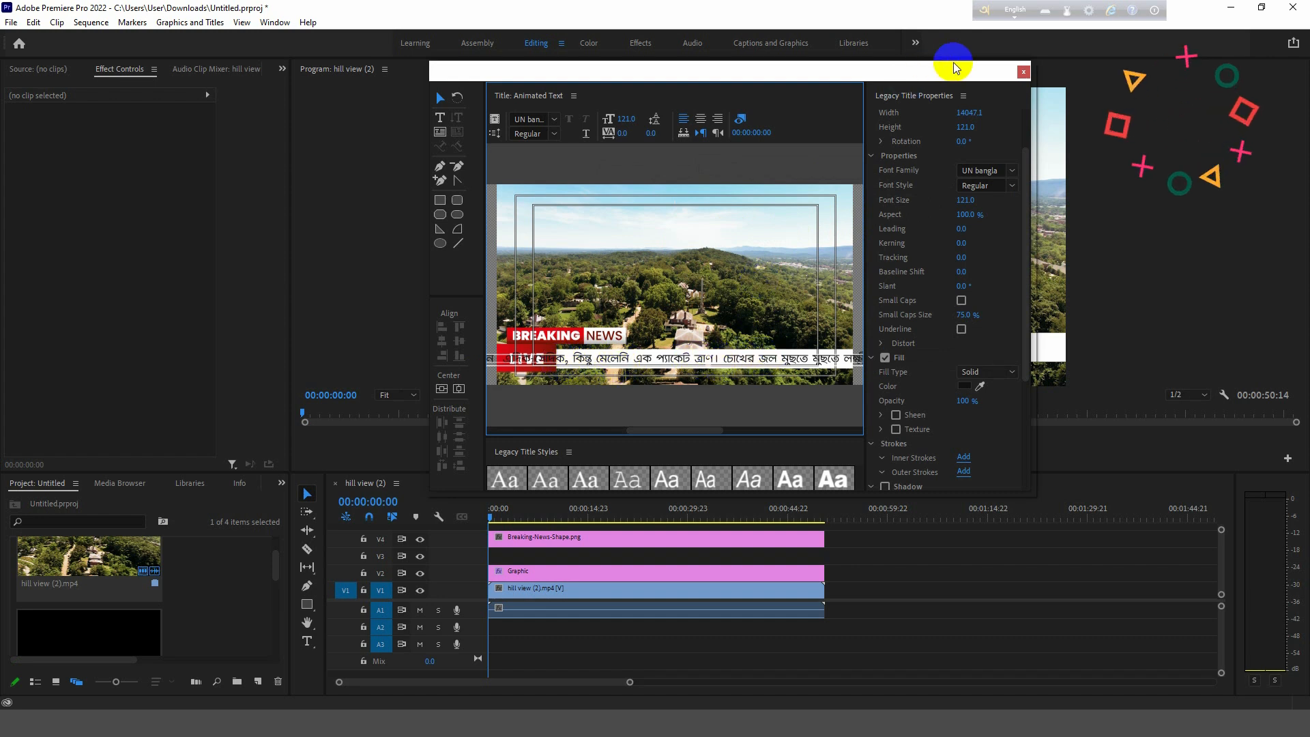
click(1021, 73)
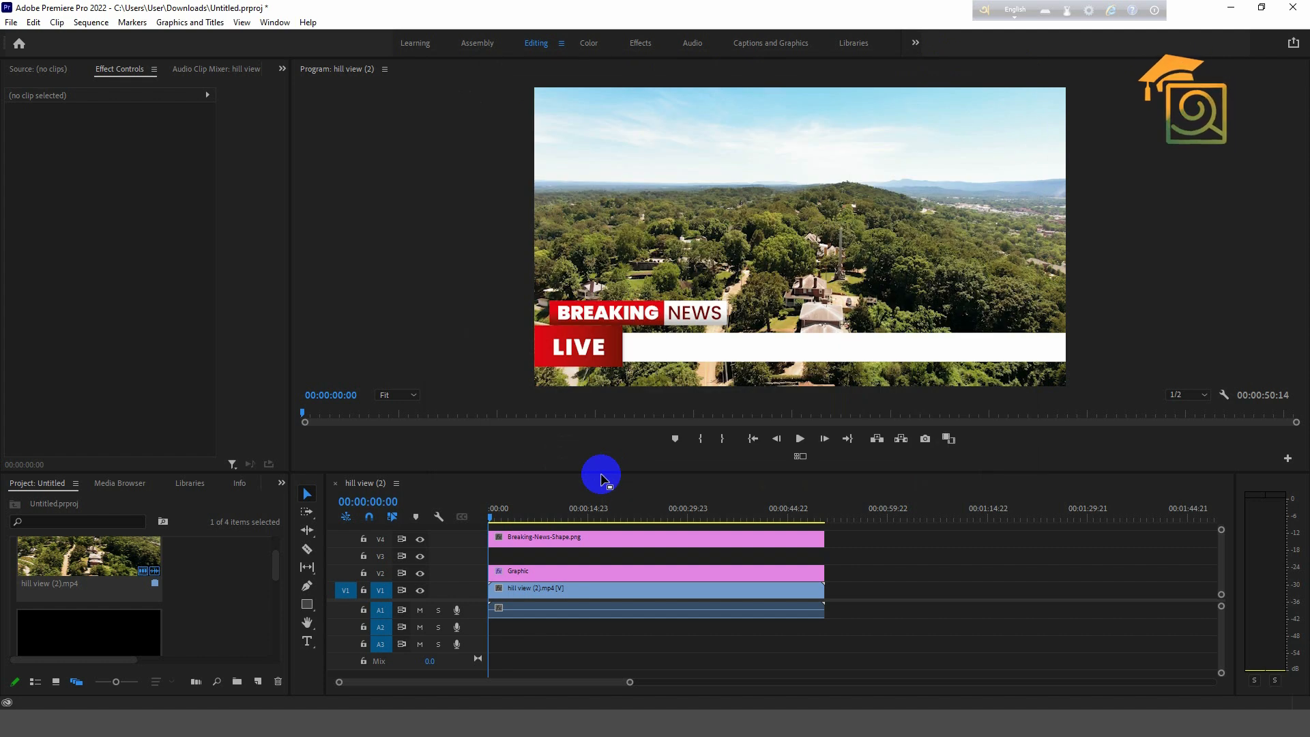
- Place the Animated Text title on V3 and stretch it to the other clips' end
scroll(121, 607, down, 1)
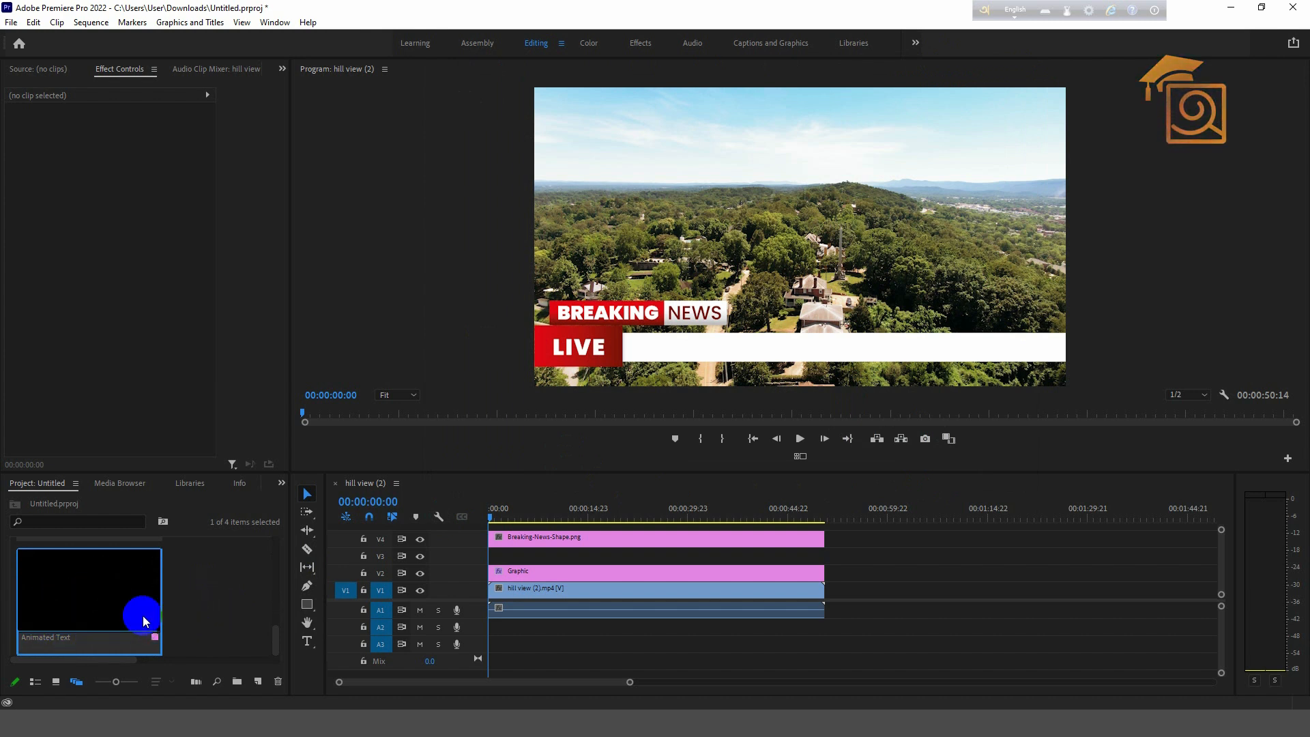
drag(285, 588, 489, 552)
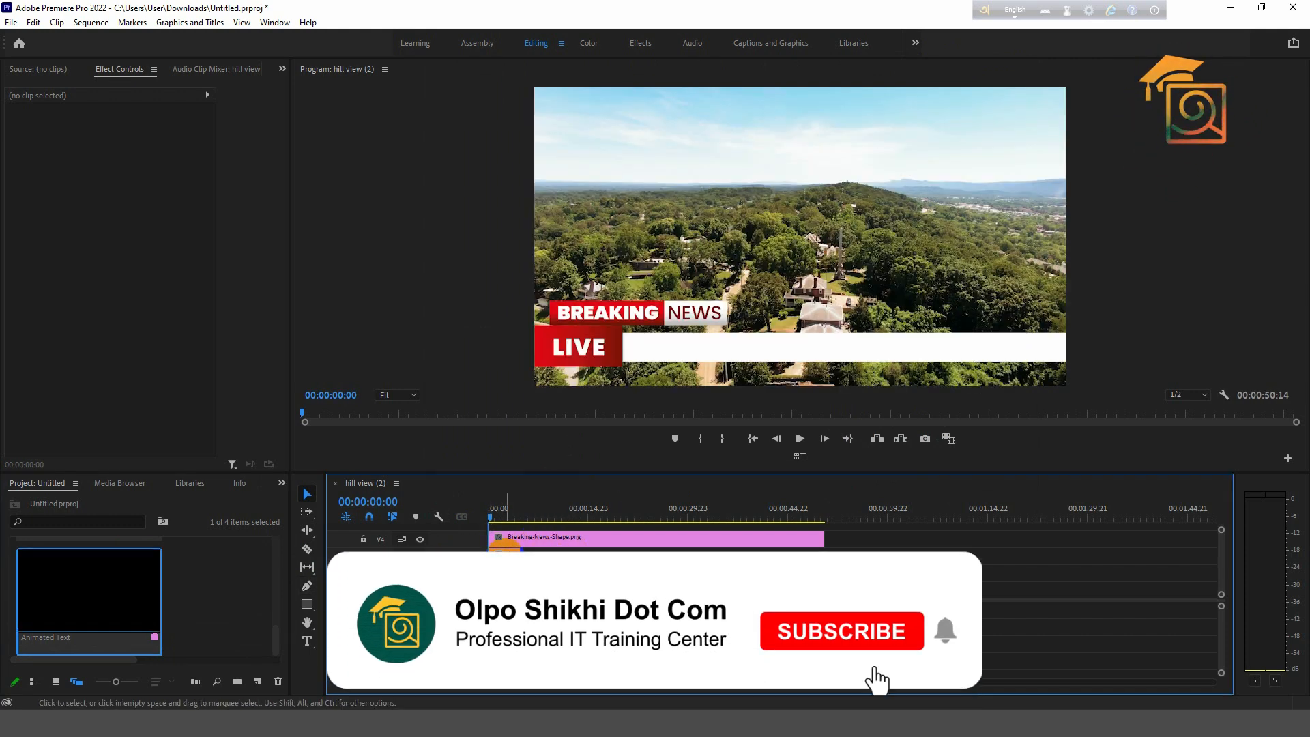
click(506, 557)
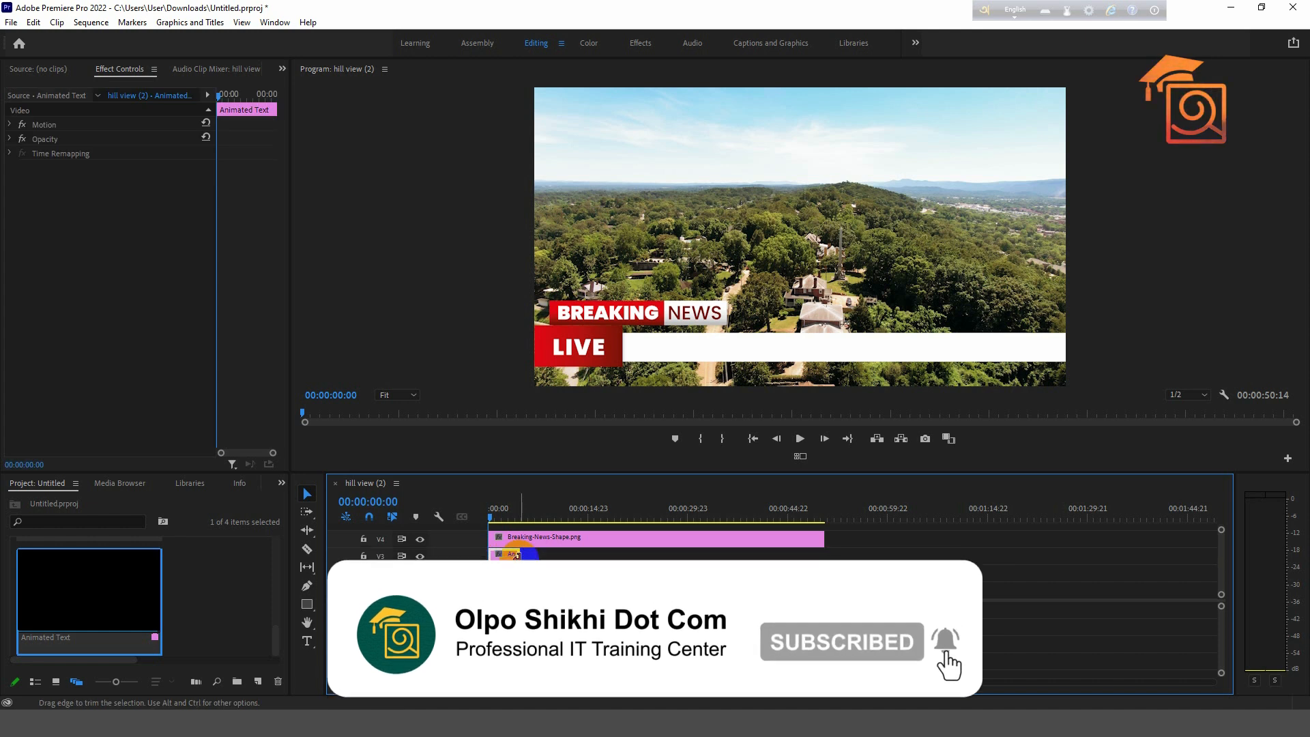
drag(518, 557, 823, 556)
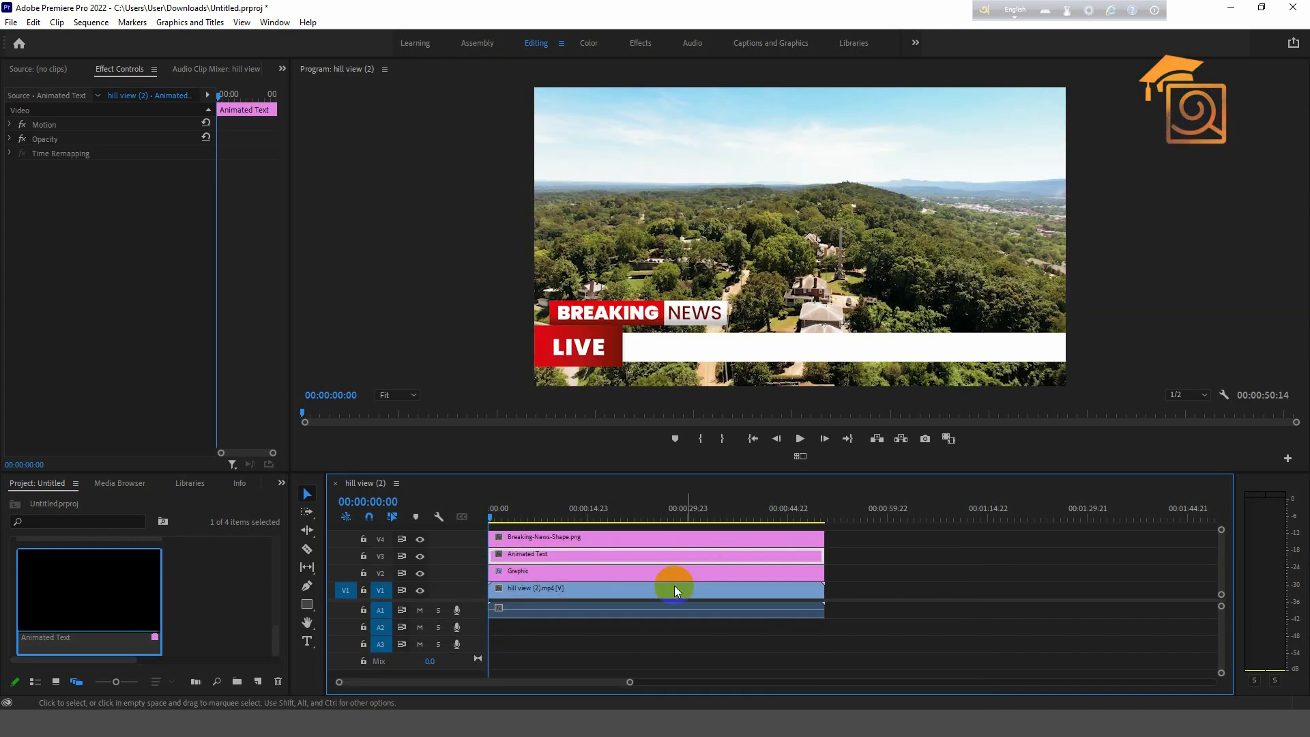
drag(630, 682, 608, 682)
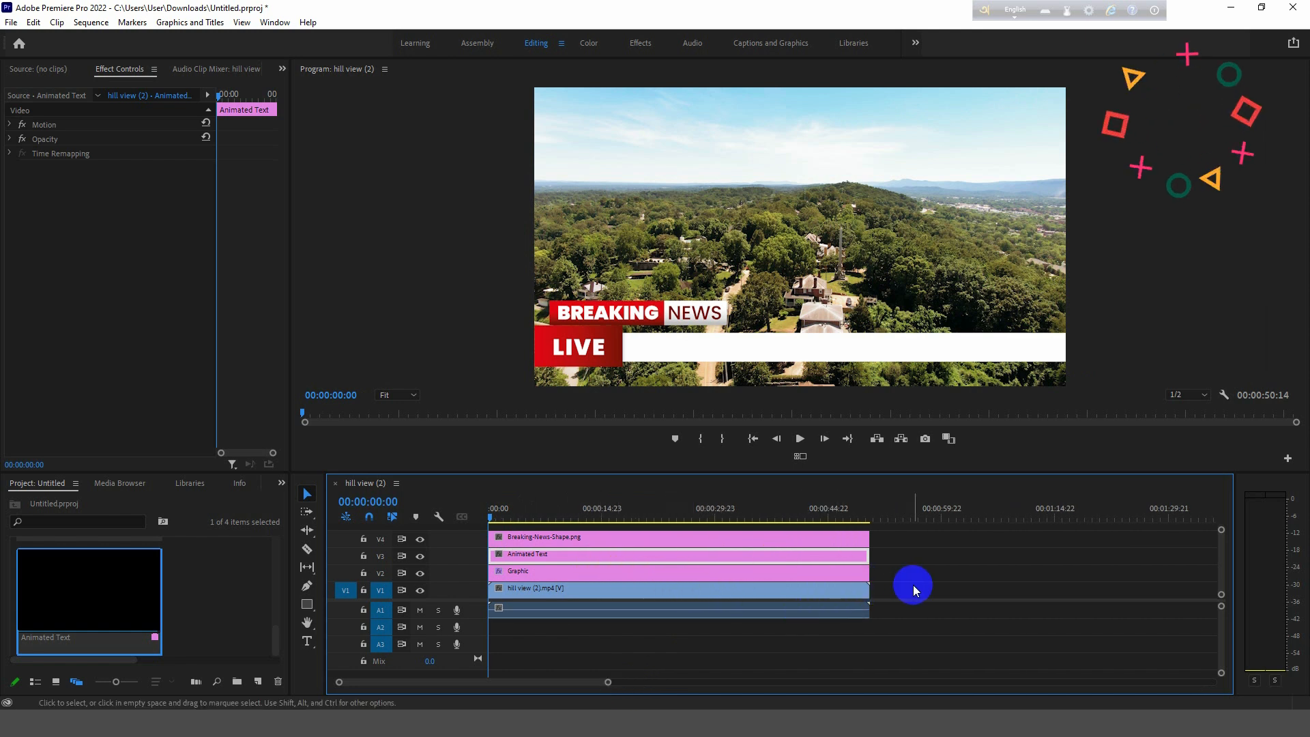
- Preview the ticker, shorten the Animated Text clip, and return the playhead to the start
key(space)
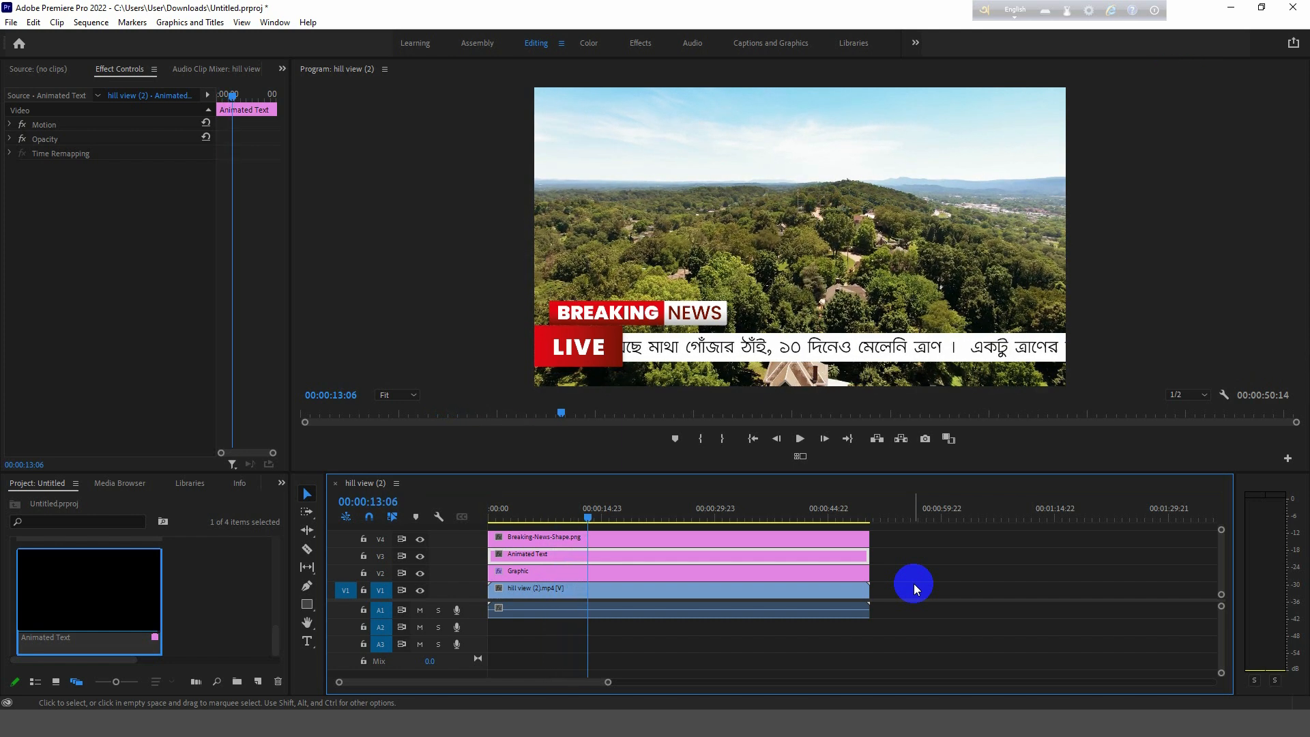
key(space)
drag(863, 558, 649, 559)
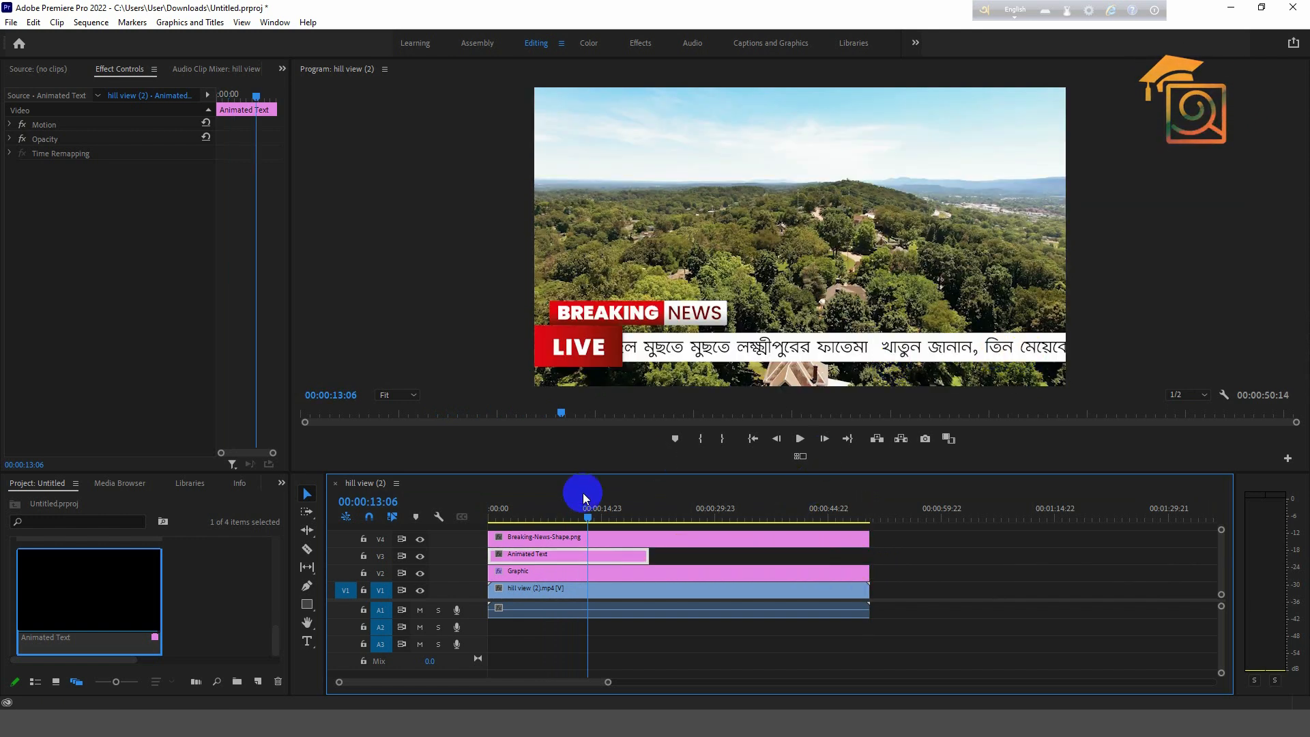
key(Home)
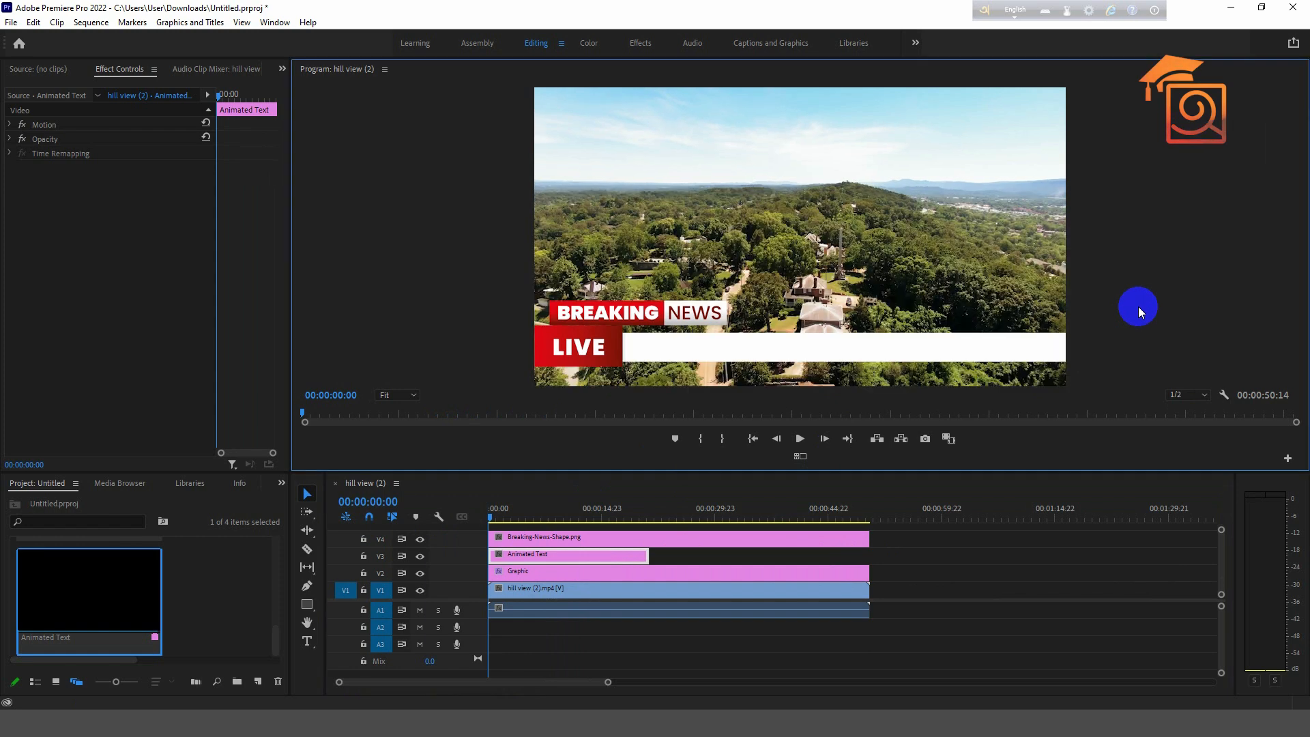
- Play the sequence in a maximized Program Monitor to review the leftward crawl
key(grave)
key(space)
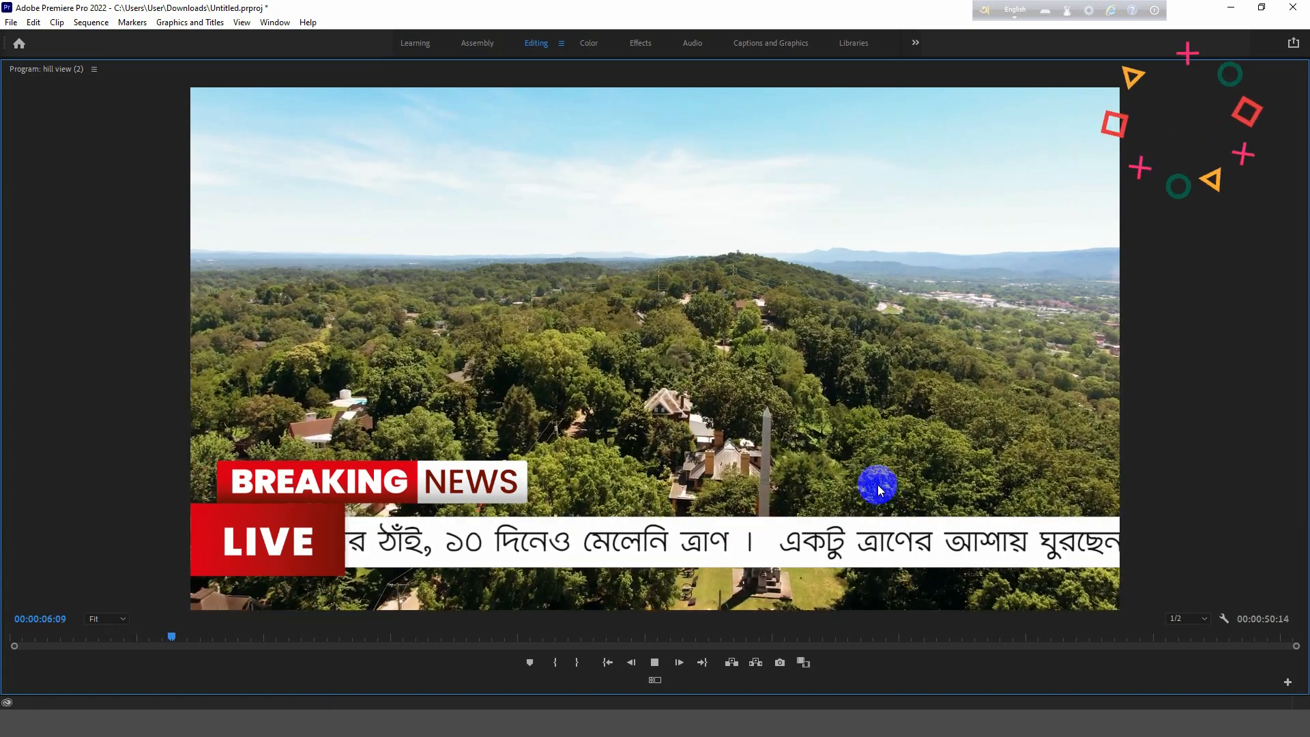
key(space)
key(`)
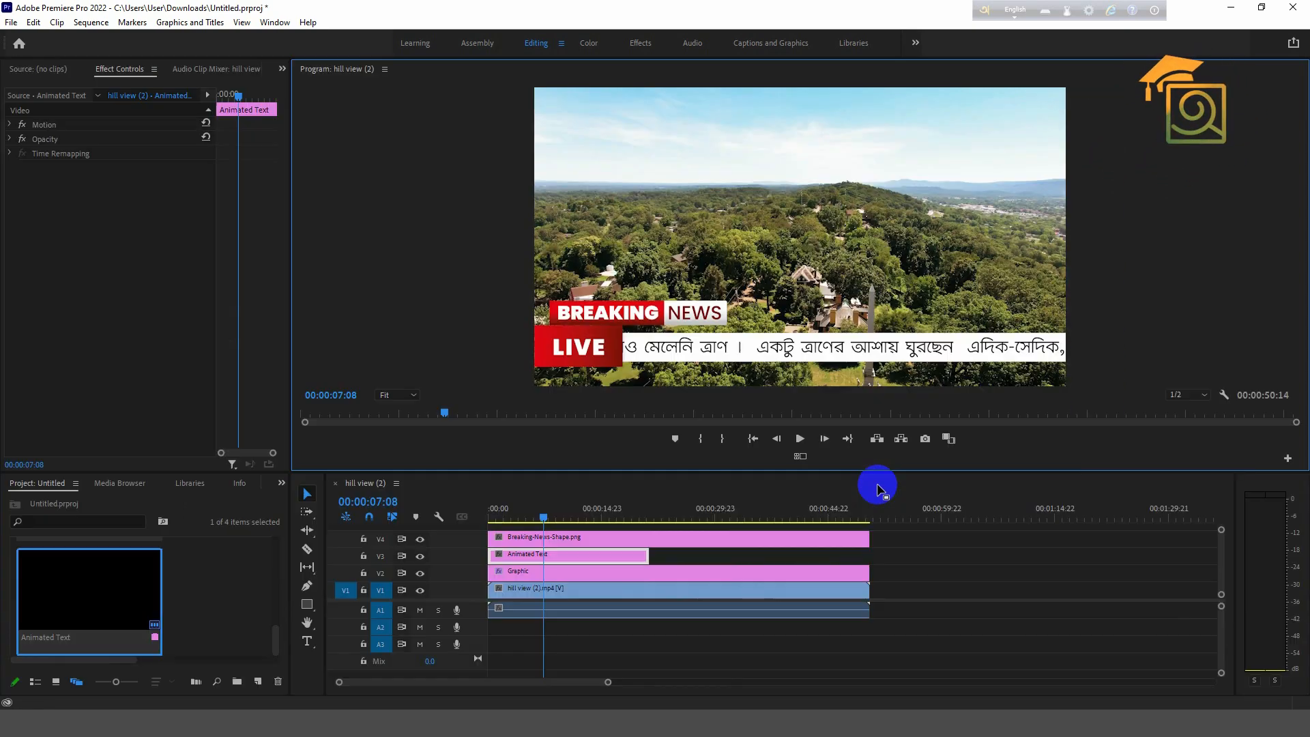
- Extend the Animated Text clip to a 00:00:35:02 duration
click(653, 557)
drag(653, 557, 756, 556)
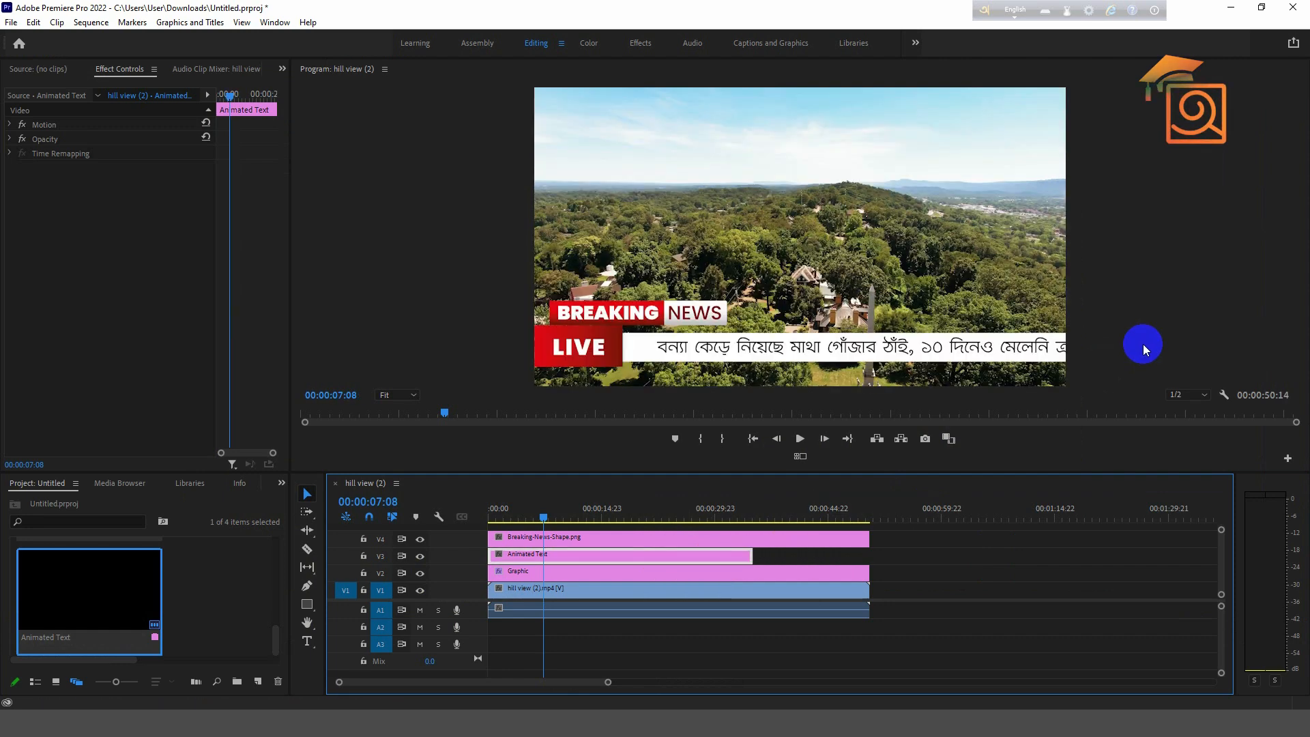
key(`)
key(space)
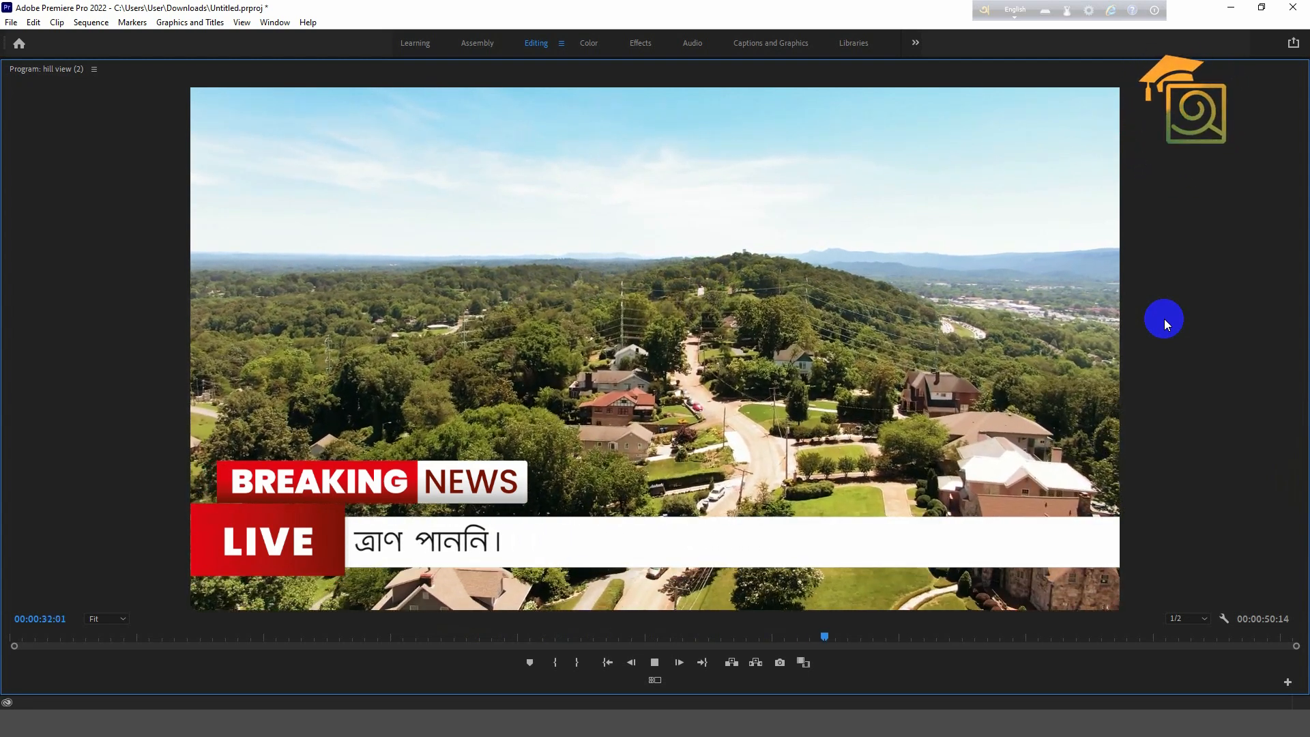
key(space)
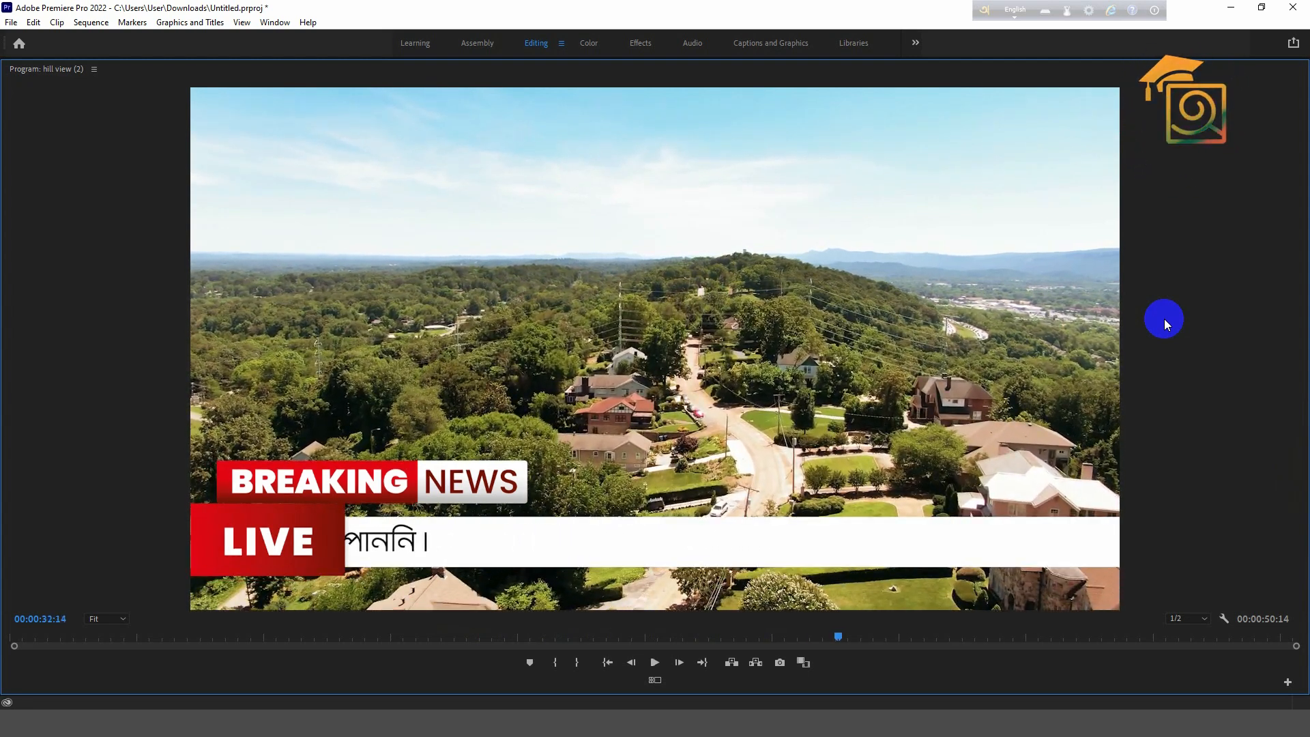
key(grave)
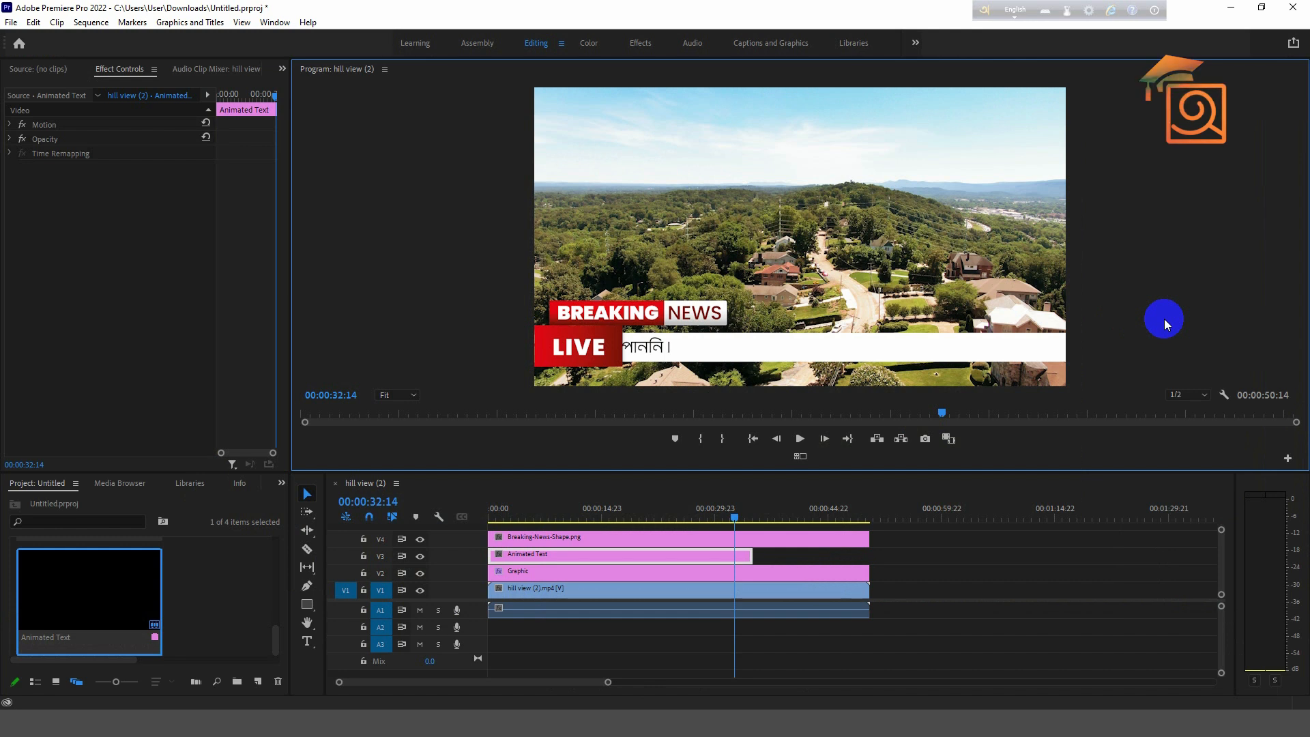